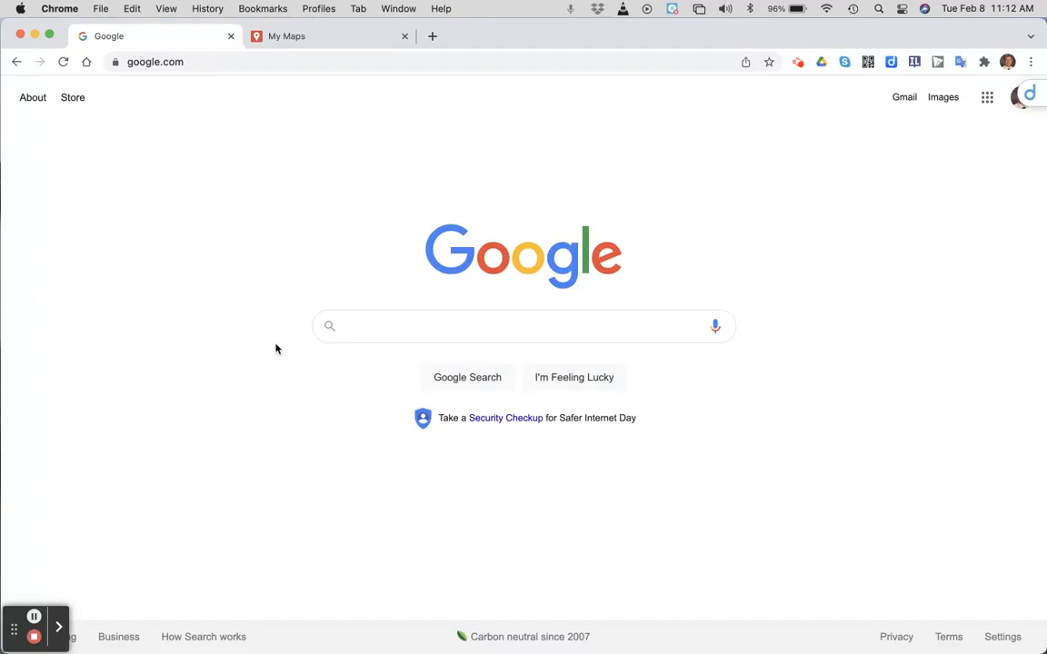
- Search Google for My maps
left_click(361, 326)
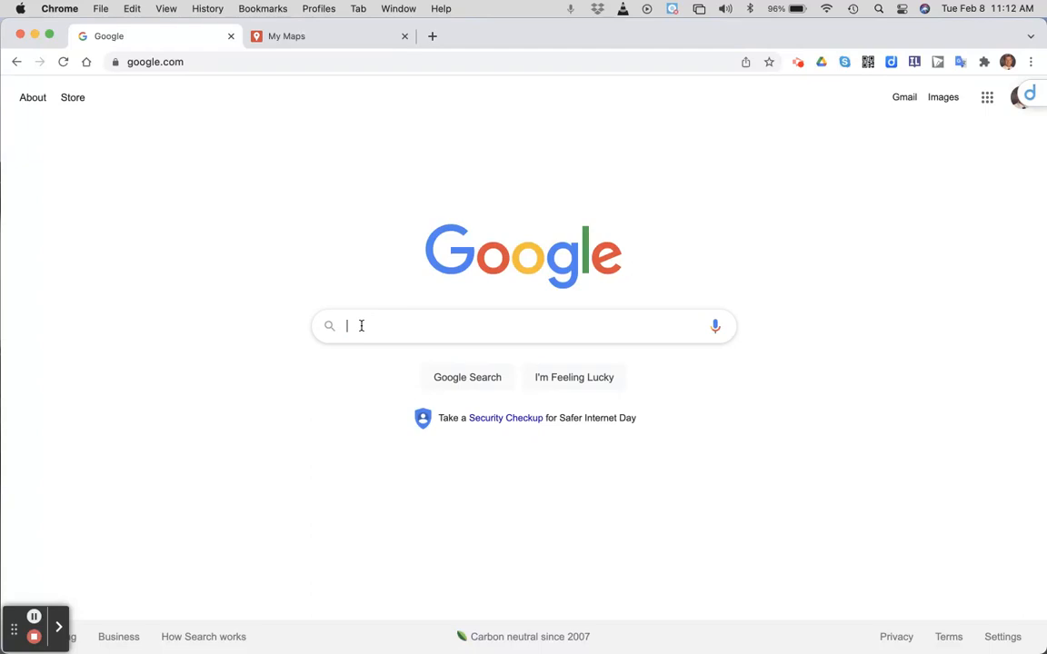
type("My maps")
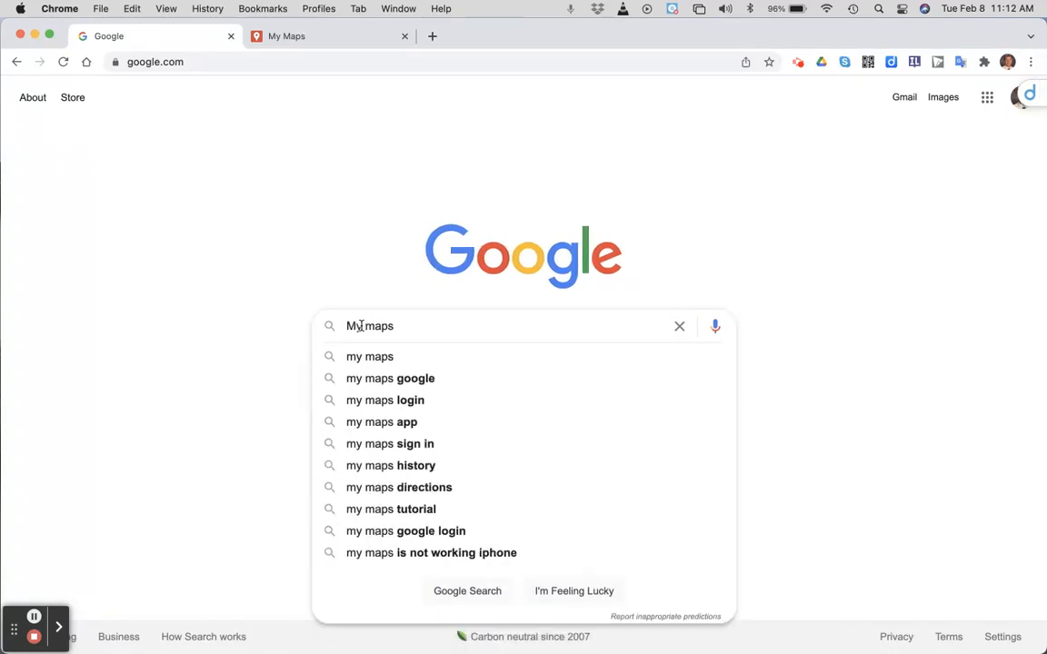
key("Return")
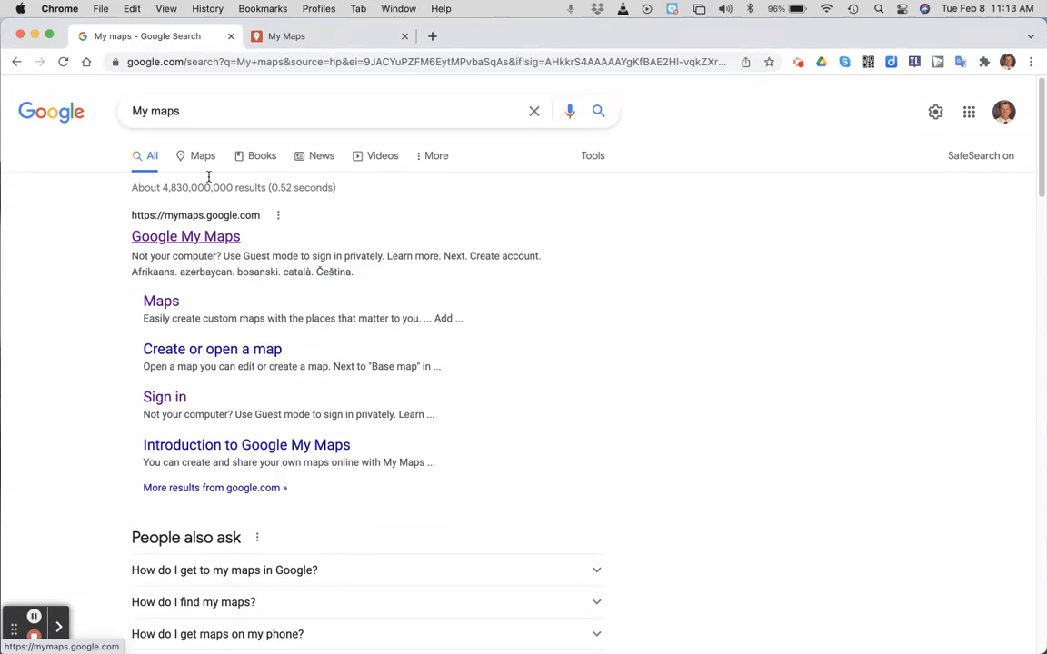
- Switch to the My Maps tab and create a new map
left_click(298, 37)
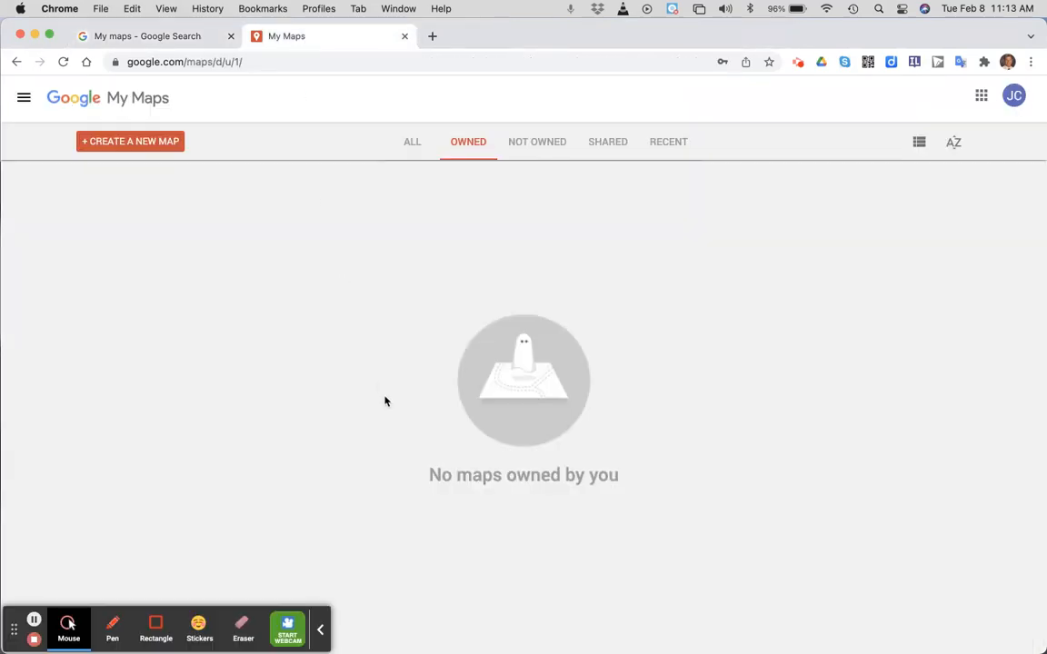
left_click(48, 34)
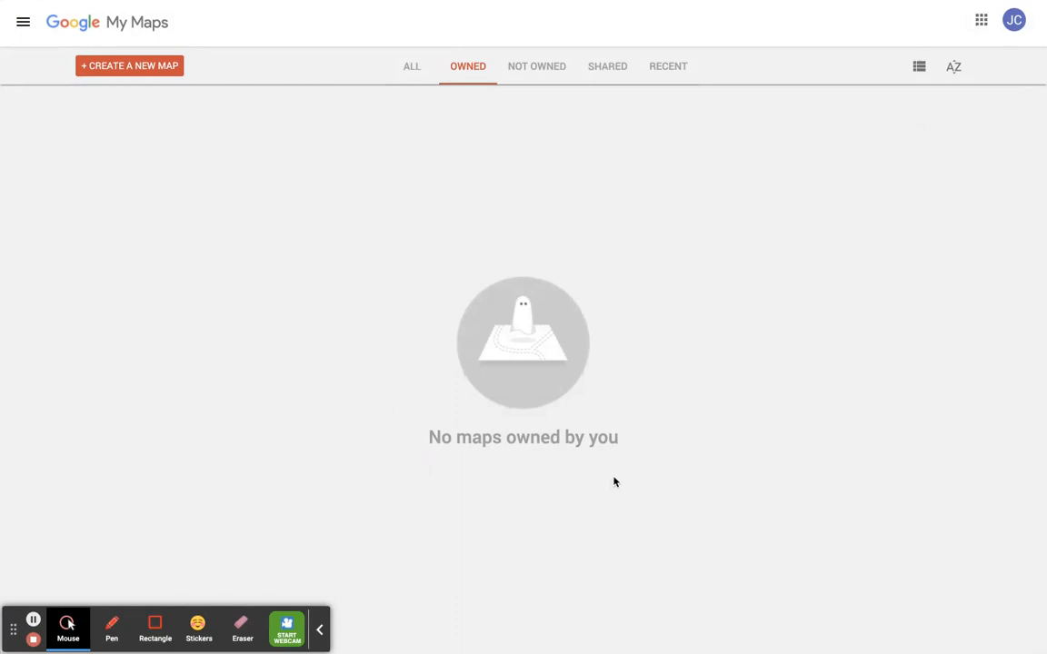
left_click(127, 67)
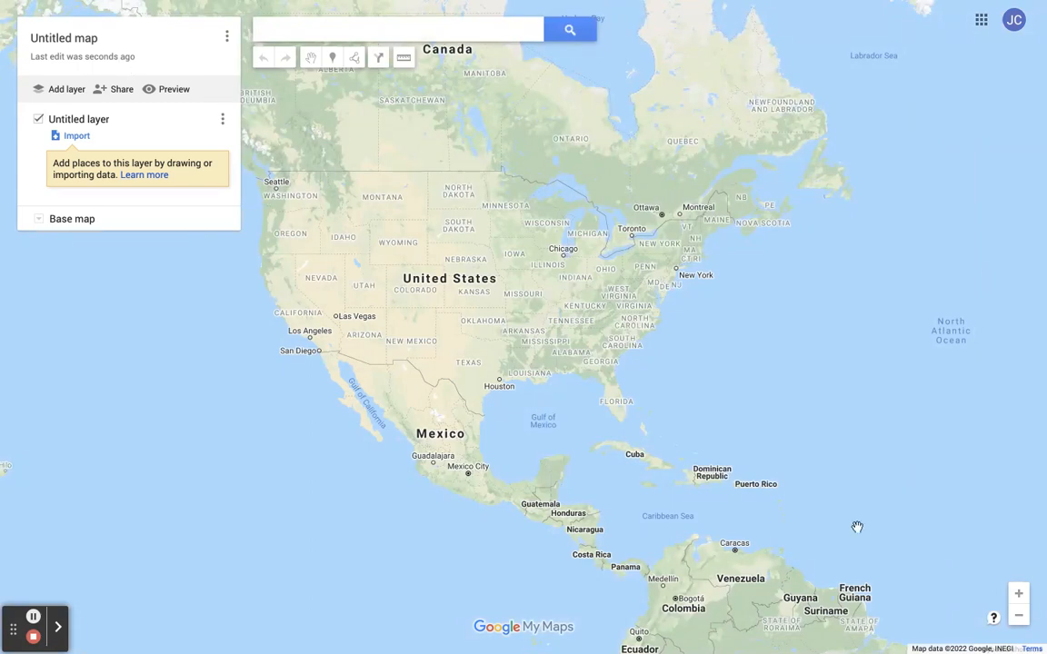
- Rename the map as My SS Map
left_click(1019, 618)
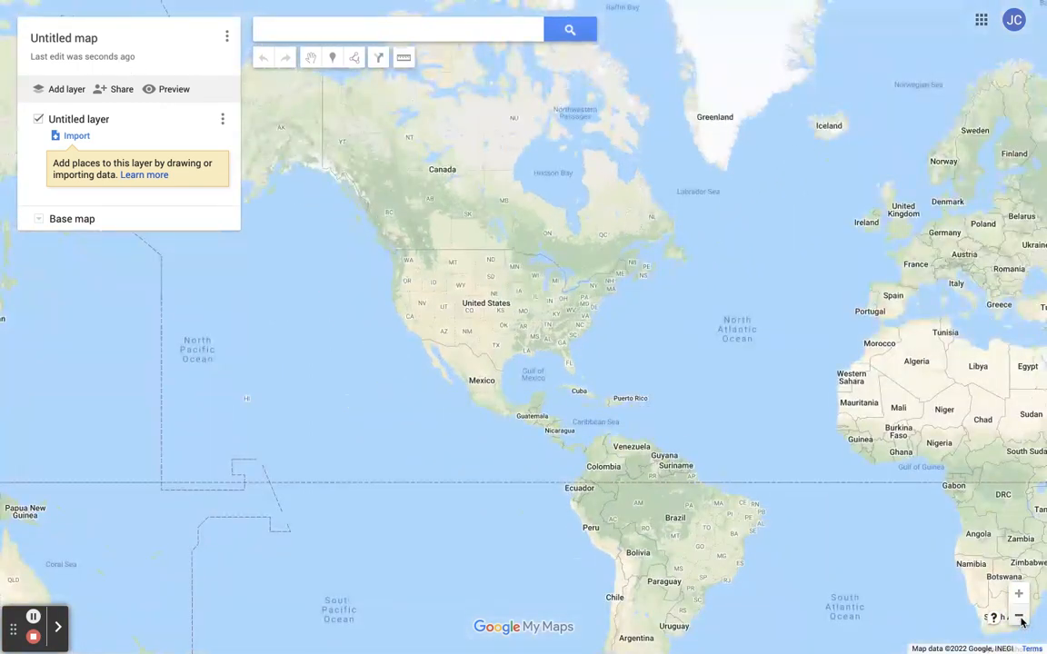
left_click(1019, 618)
left_click_drag(787, 474, 667, 499)
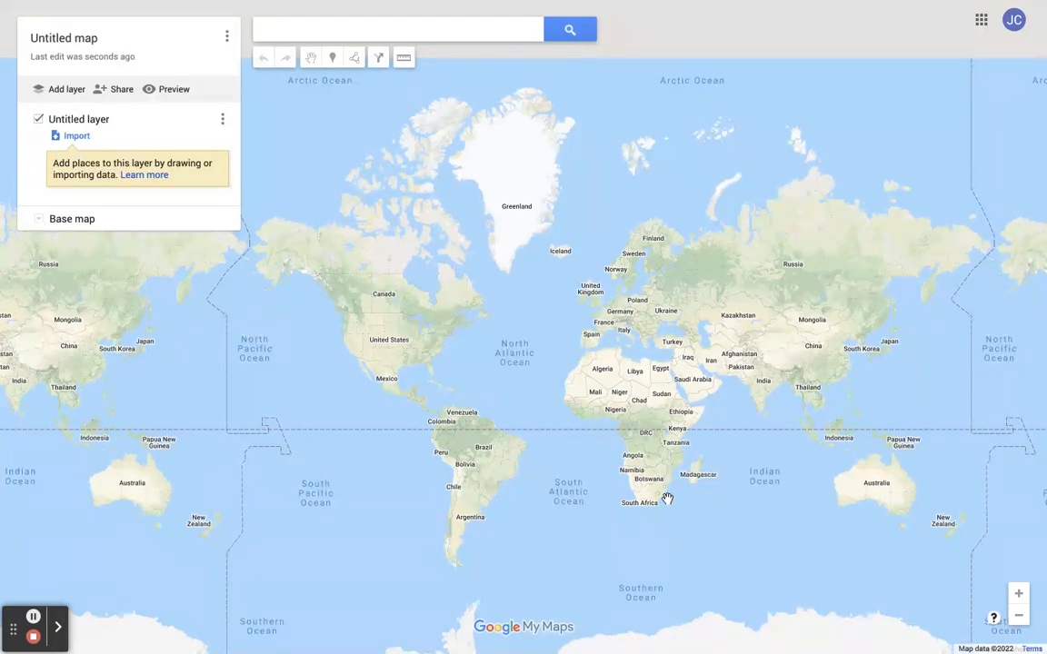
left_click(65, 40)
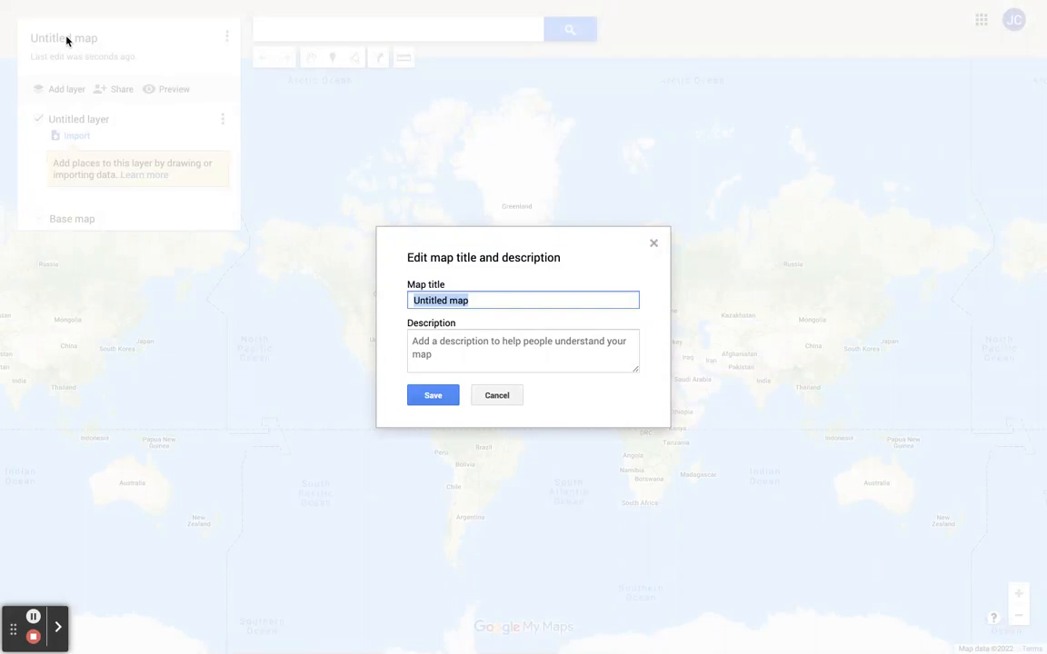
type("My ")
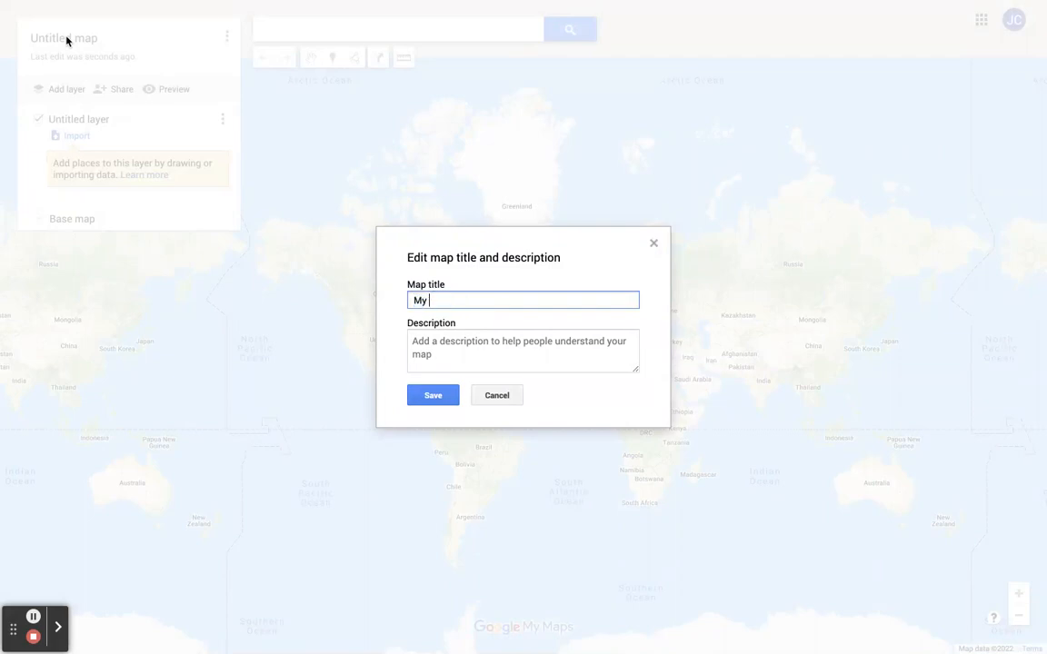
type("SS Map")
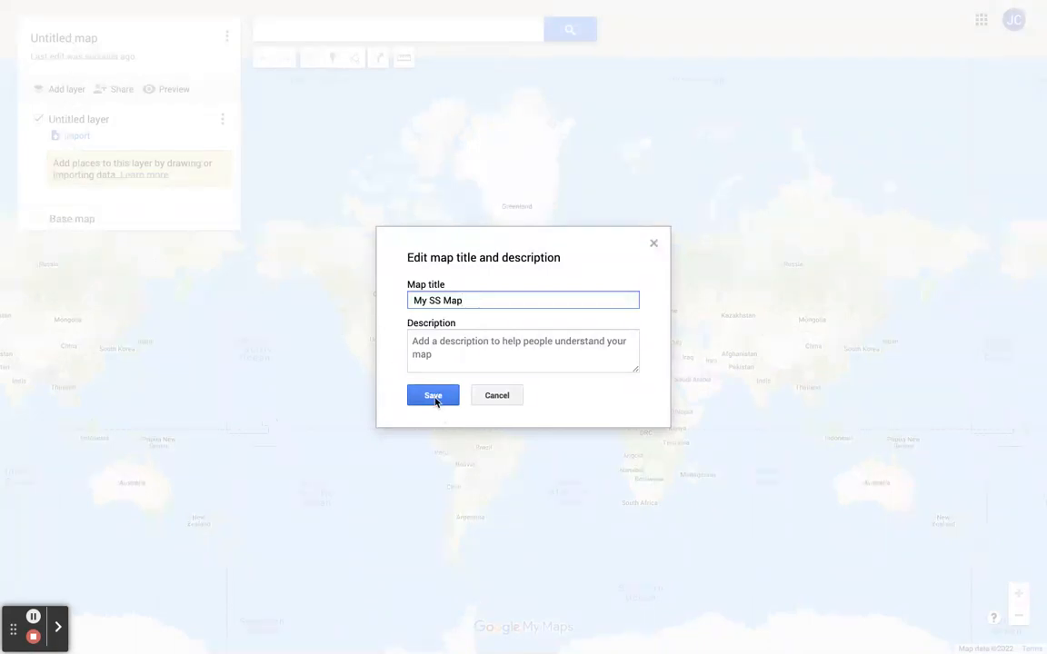
left_click(433, 391)
left_click(433, 397)
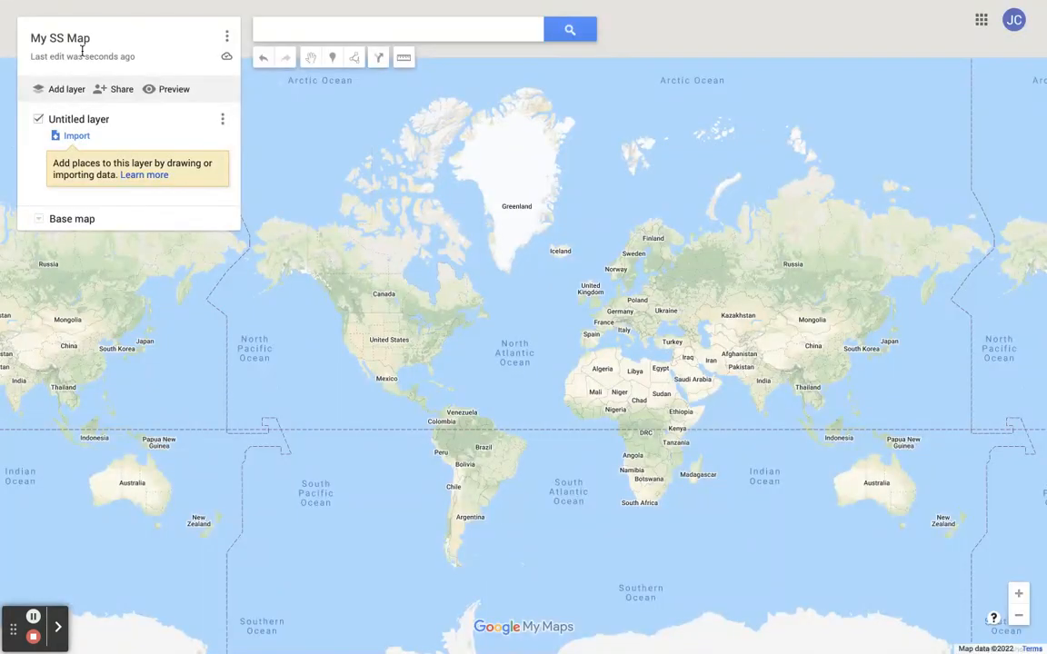
- Rename the untitled layer as Geography
left_click(91, 124)
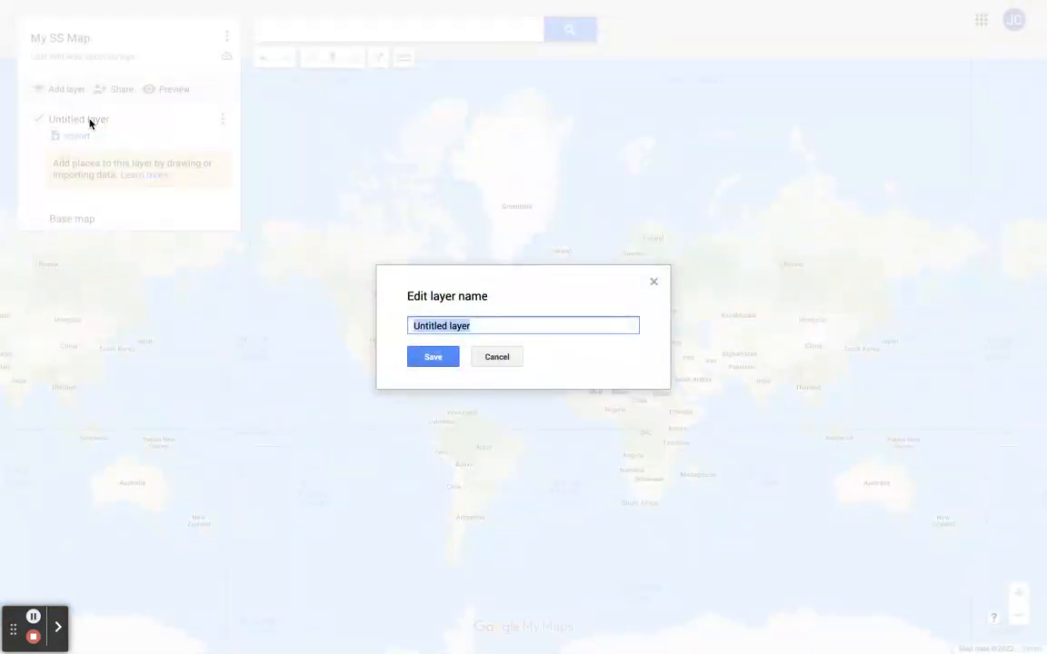
type("Geography")
left_click(435, 357)
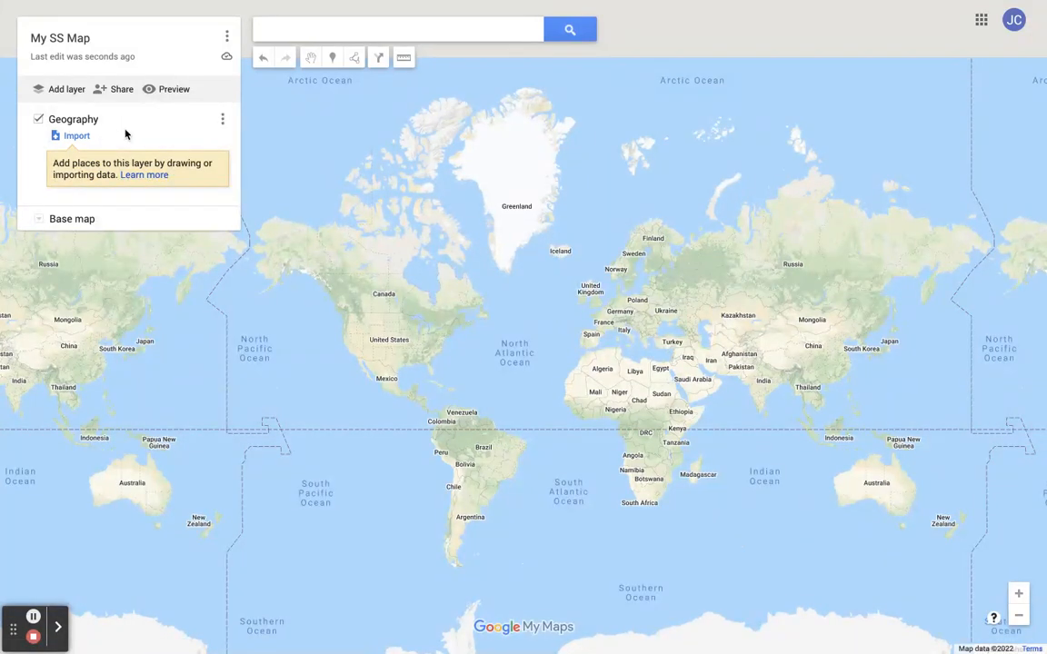
- Change the base map to the satellite imagery style
left_click(39, 220)
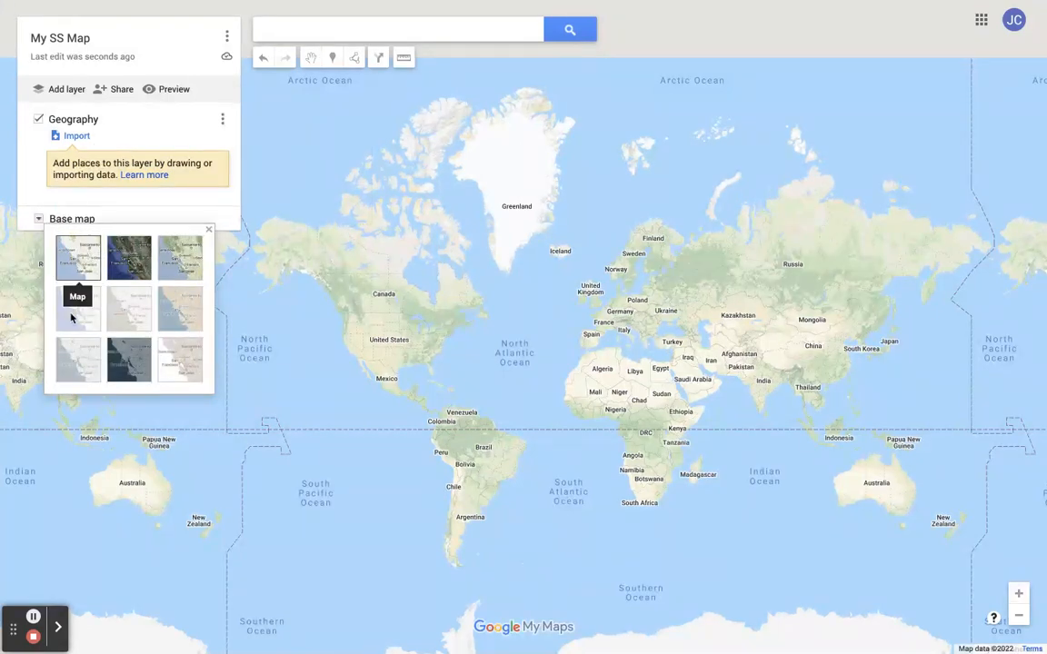
left_click(39, 223)
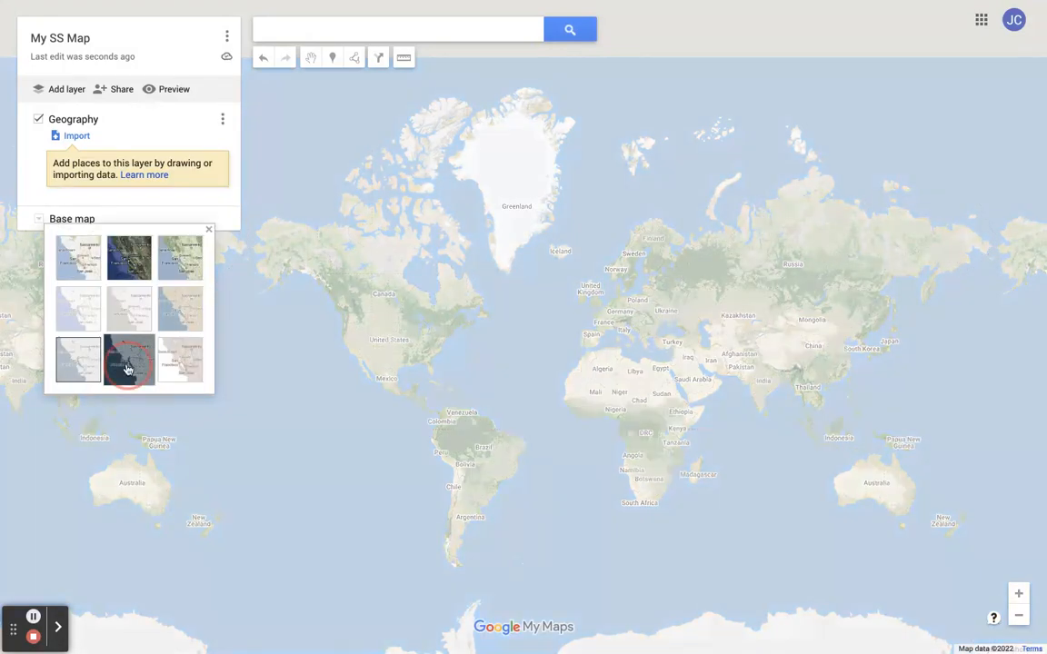
left_click(129, 364)
left_click(133, 271)
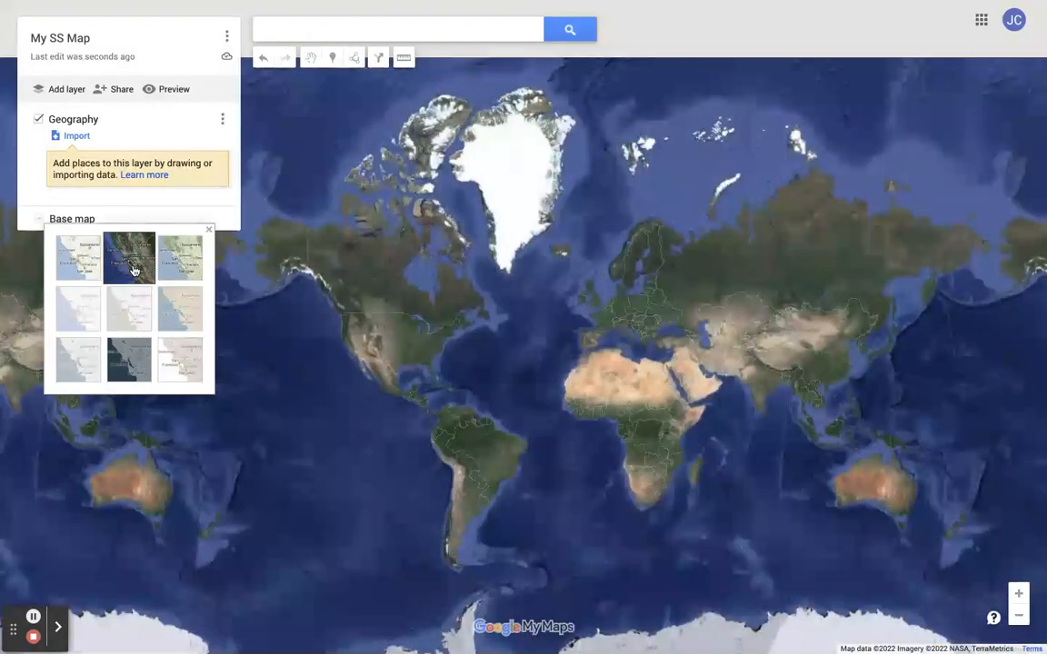
left_click_drag(498, 369, 616, 356)
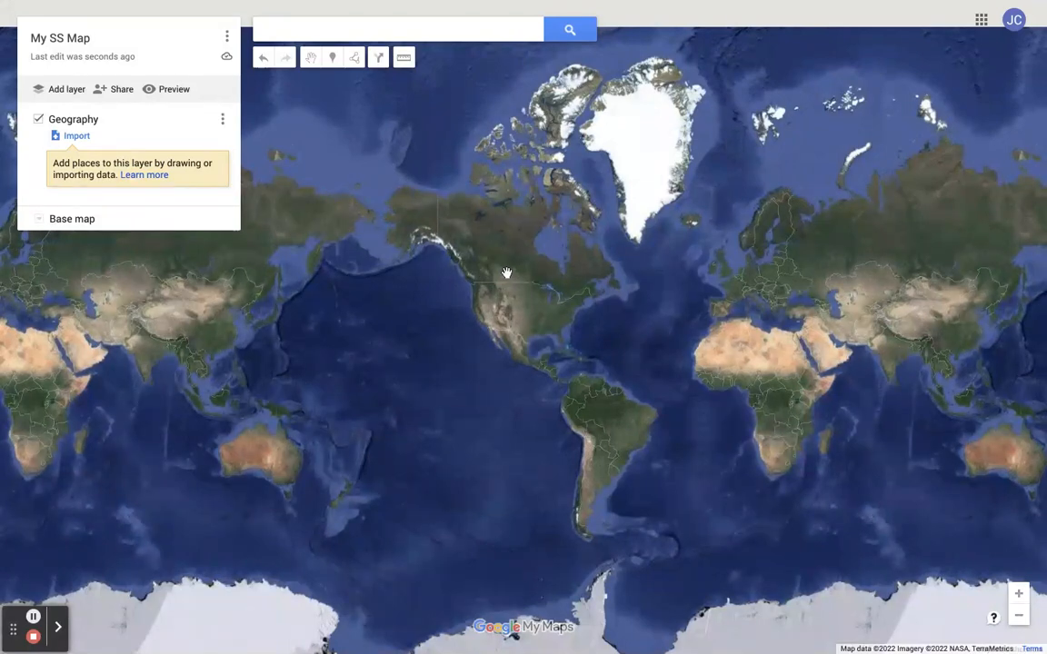
- Search for Cleveland, OH, USA and add it to the map
left_click(358, 30)
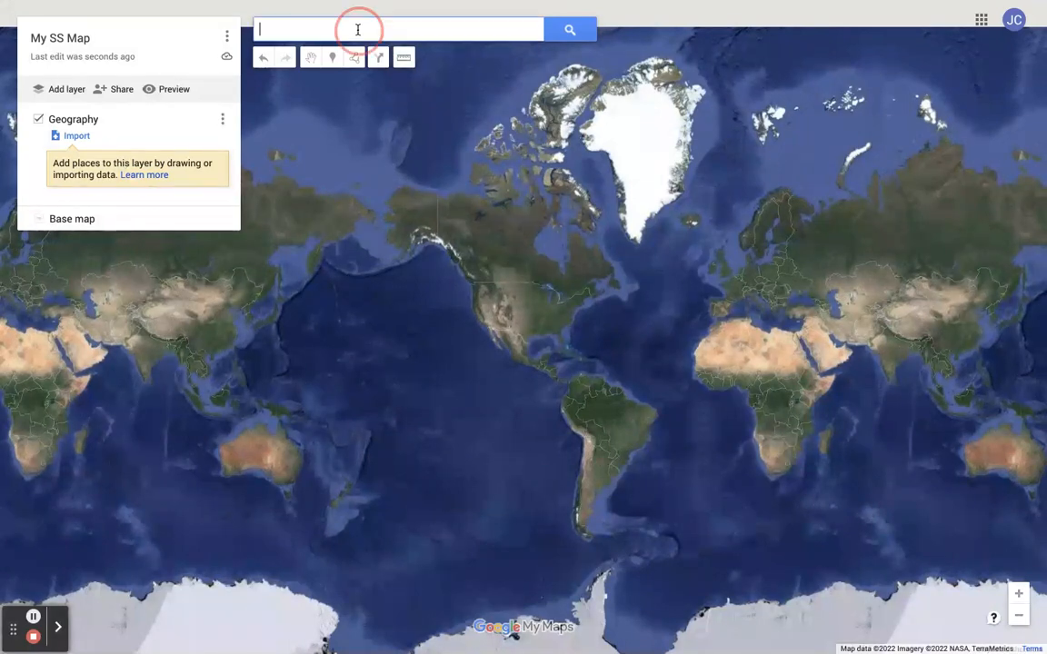
type("clevand")
left_click(318, 53)
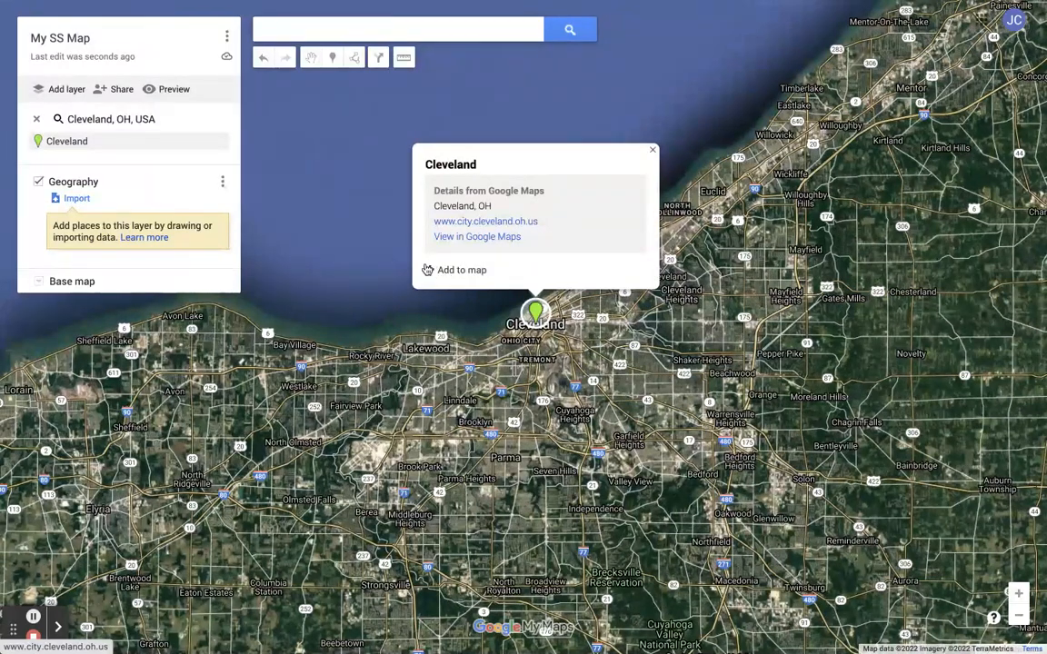
left_click(451, 271)
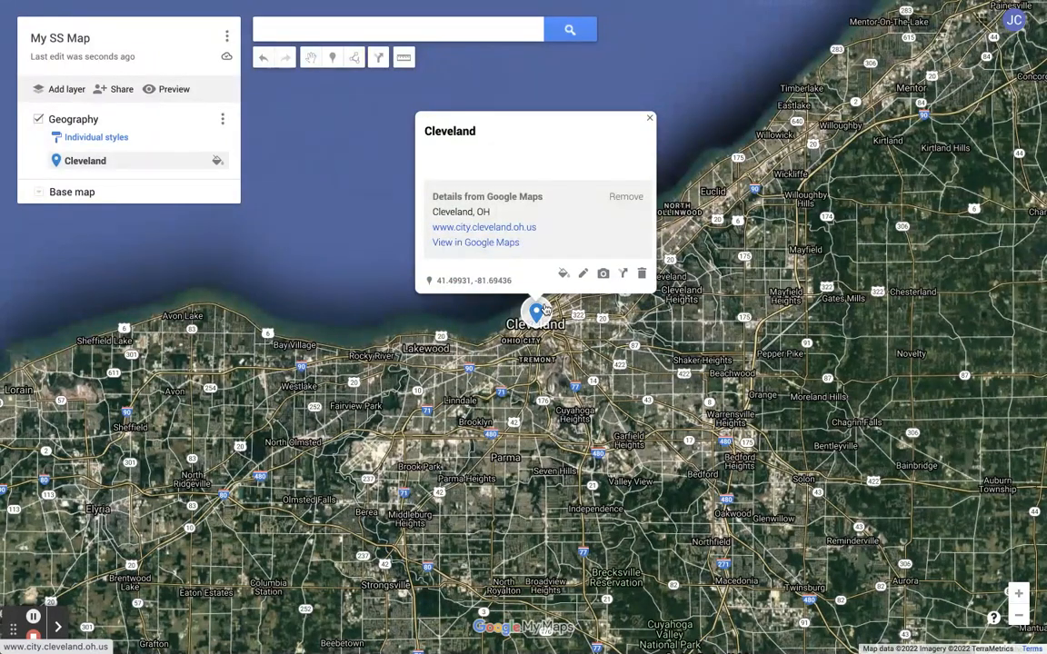
- Remove the Google Maps details from the Cleveland placemark
left_click(650, 121)
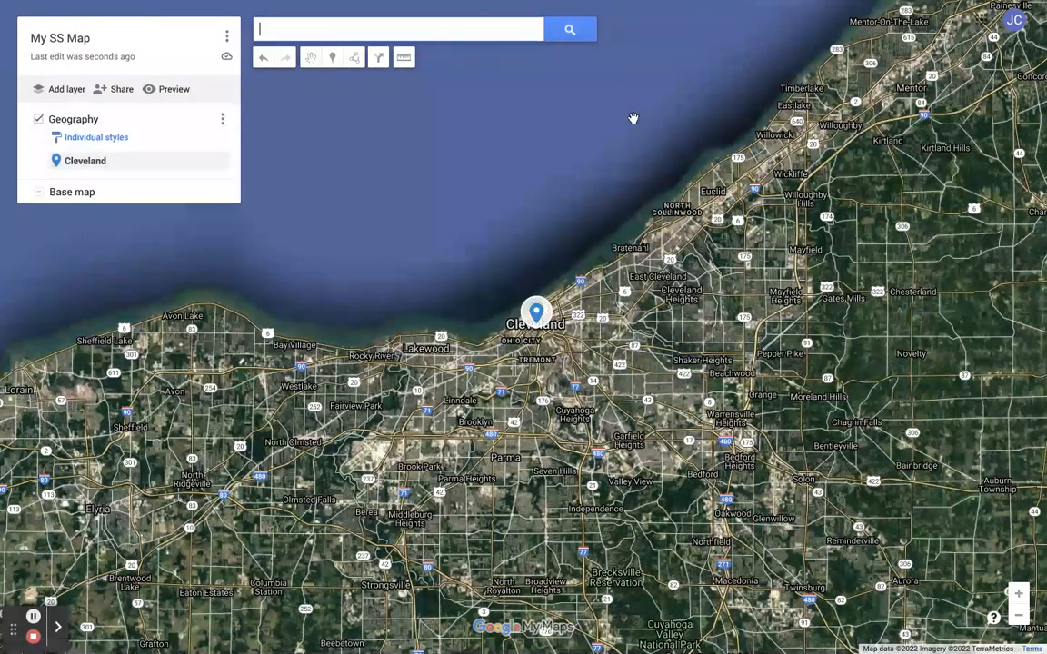
left_click_drag(573, 448, 348, 285)
left_click_drag(638, 326, 296, 196)
left_click_drag(327, 325, 763, 238)
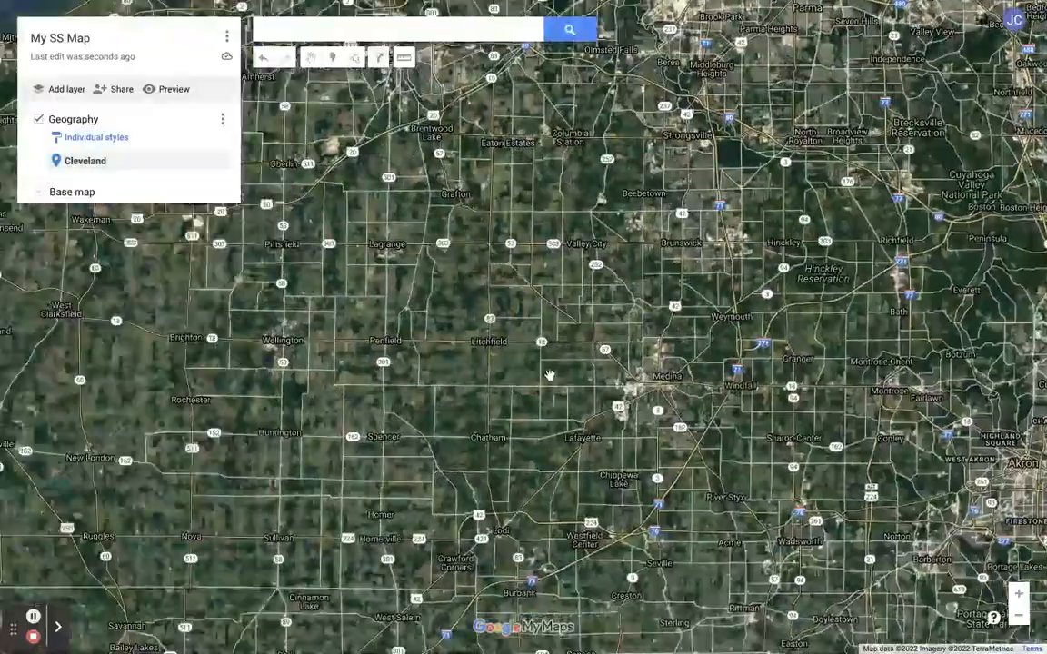
left_click_drag(603, 428, 586, 500)
left_click(90, 164)
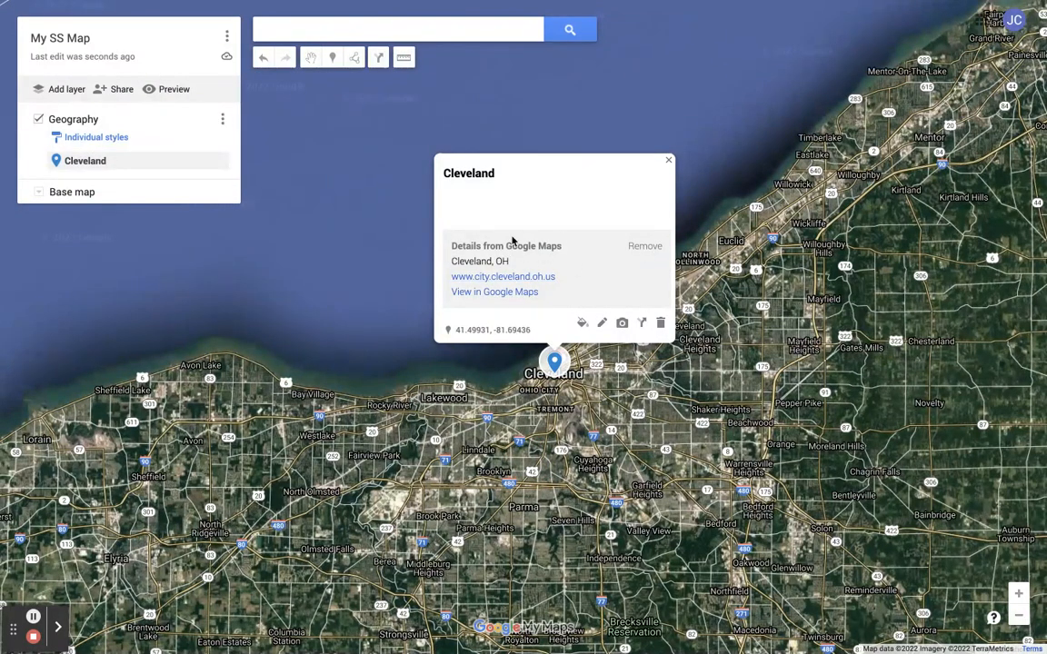
left_click(645, 247)
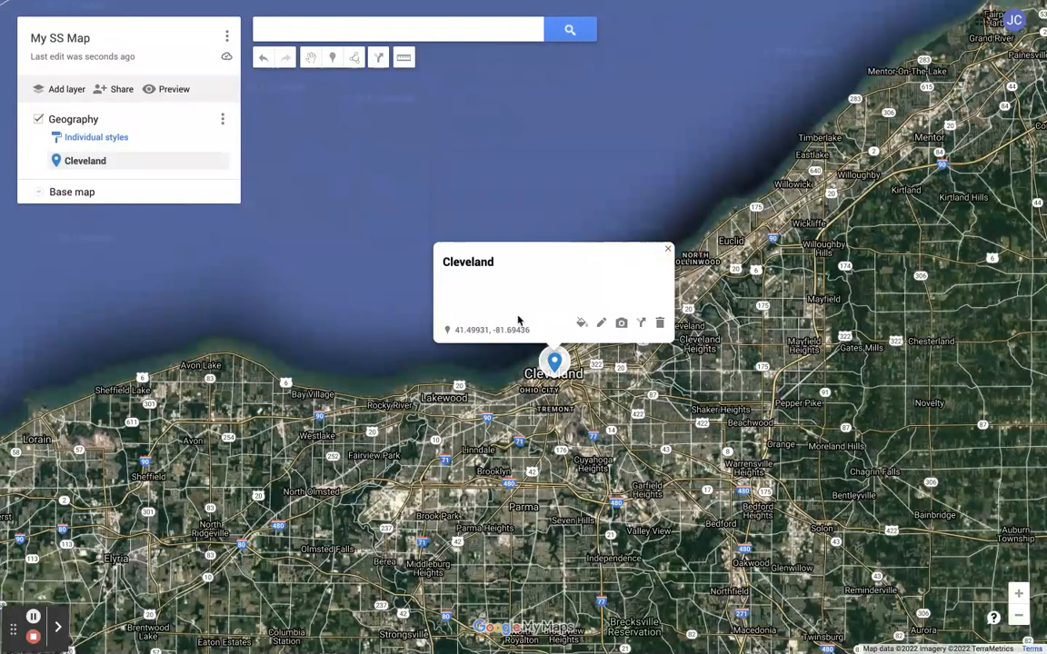
- Try out different marker colours and popular icons for the Cleveland placemark, ending with the blue default pin
left_click(582, 324)
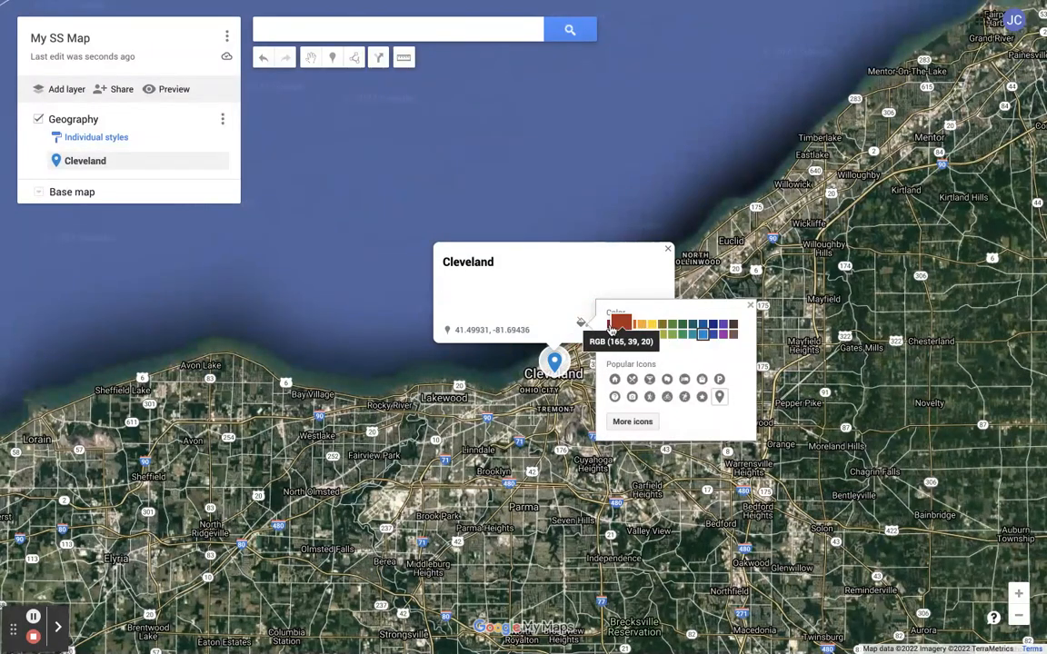
left_click(609, 327)
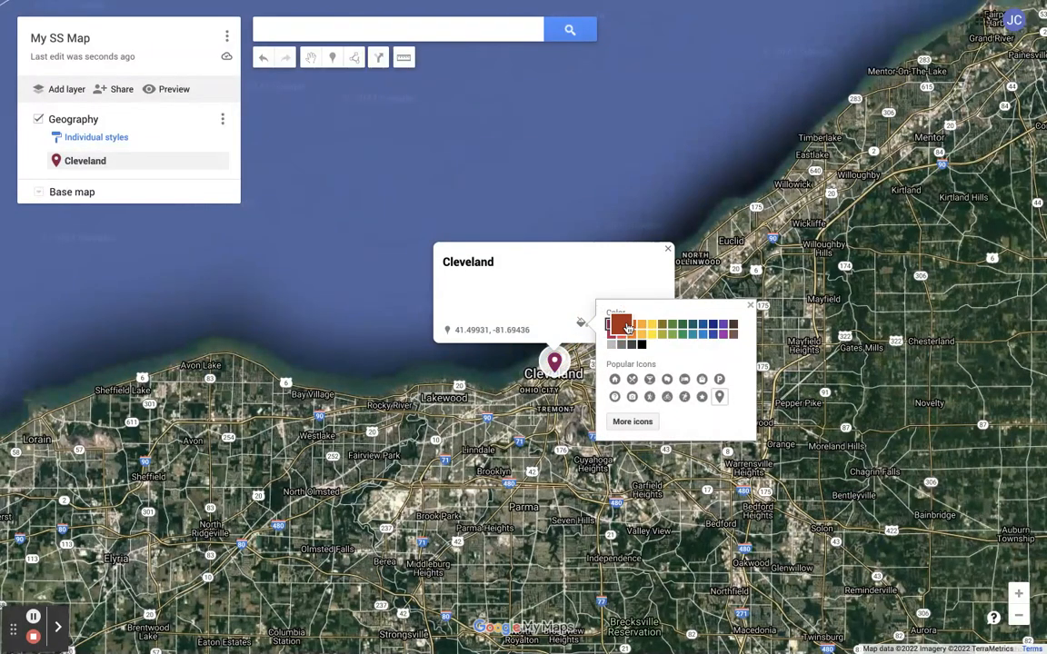
left_click(637, 327)
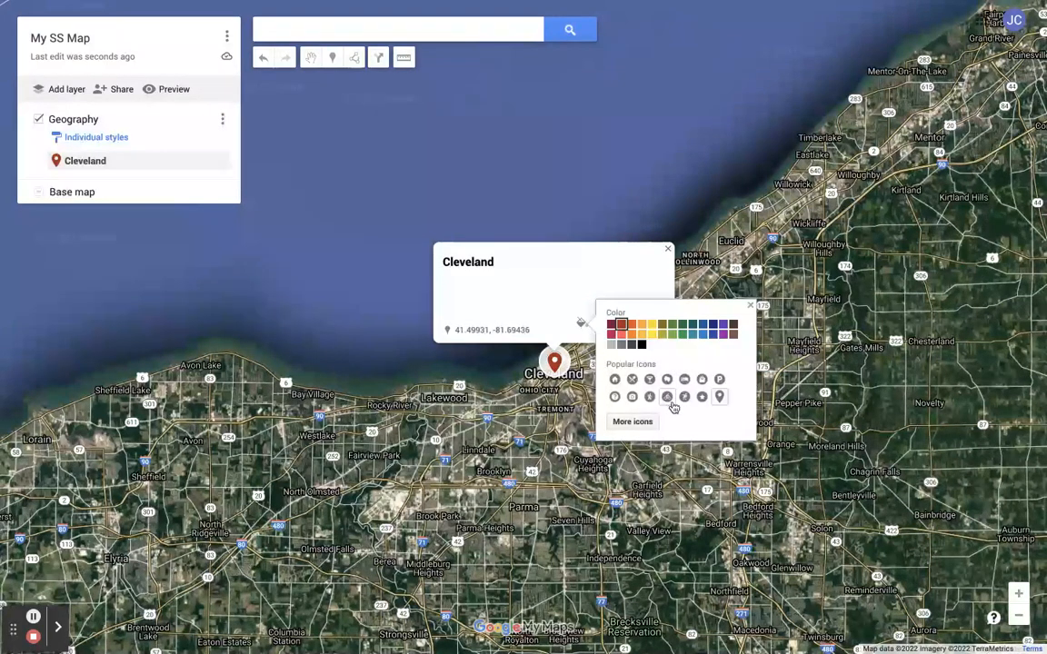
left_click(719, 380)
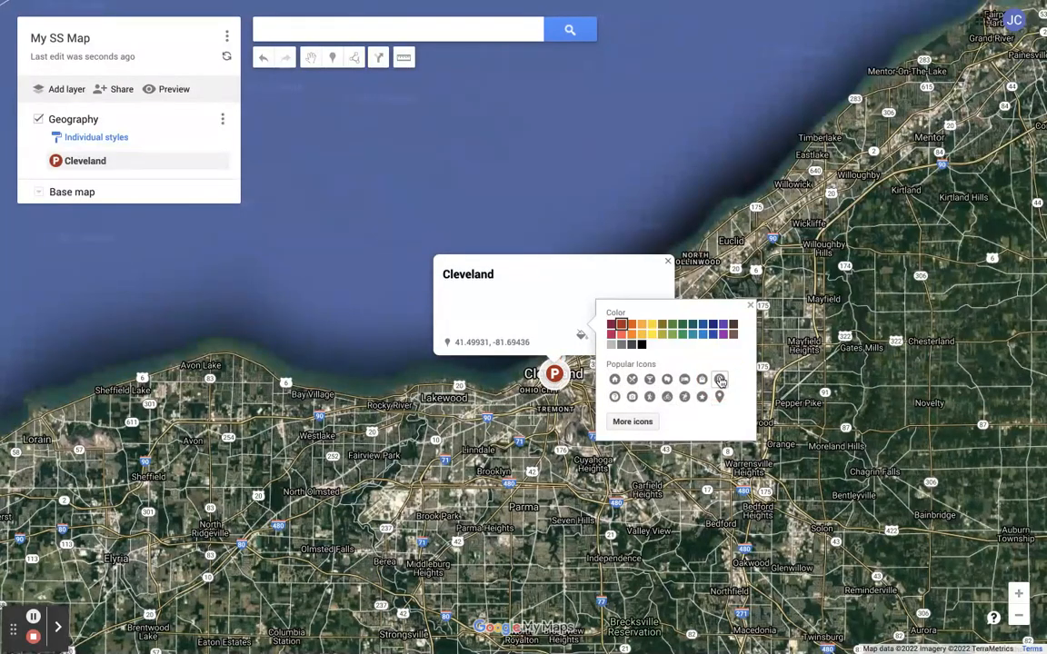
left_click(666, 397)
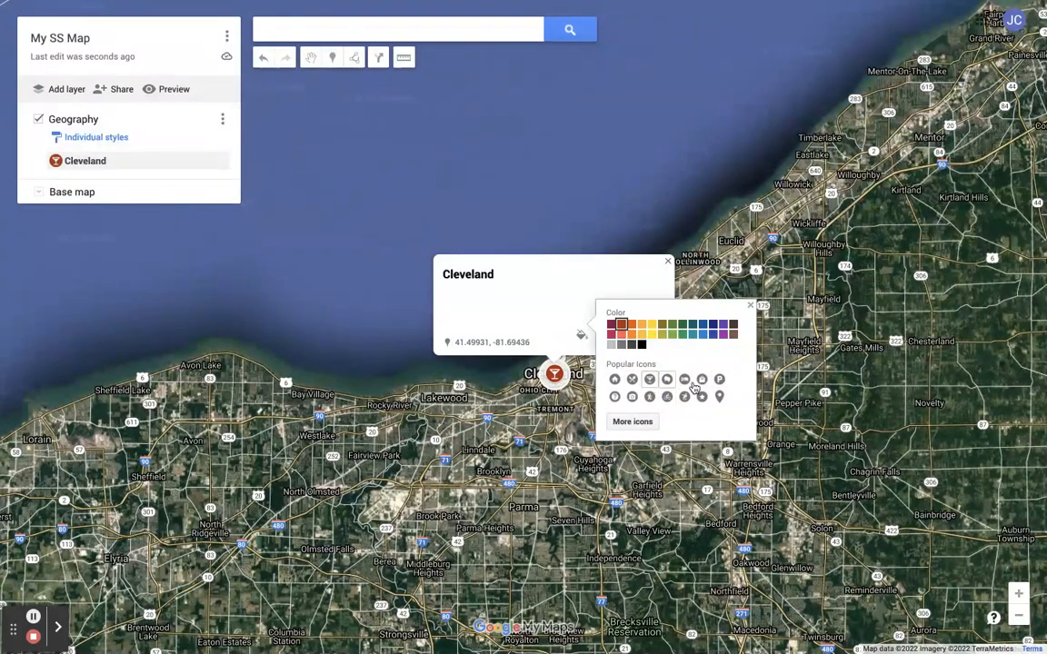
left_click(632, 381)
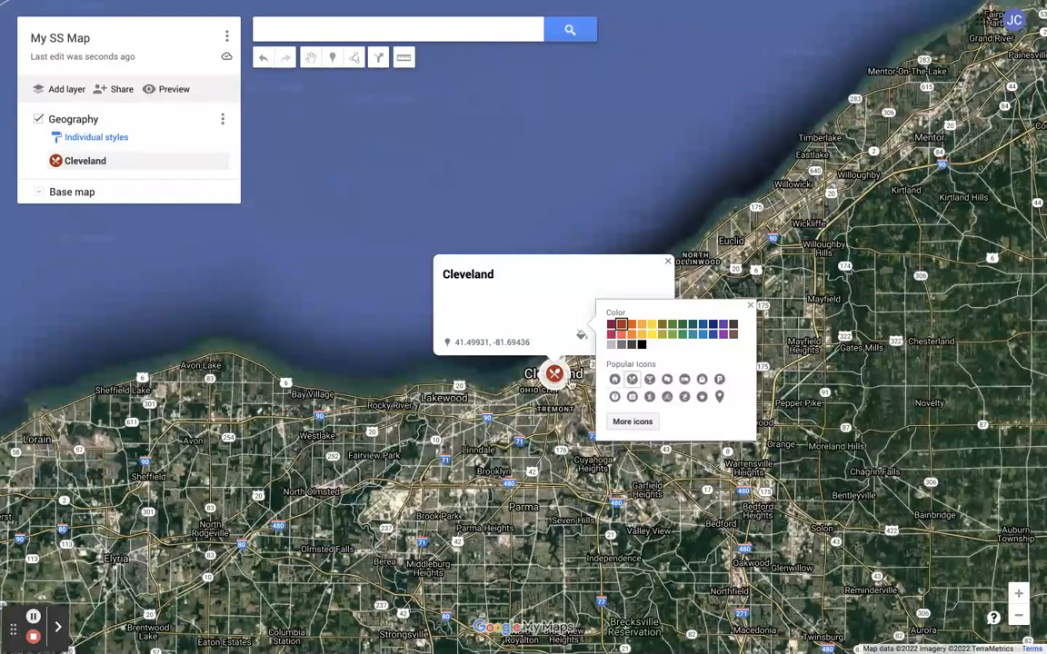
left_click(615, 400)
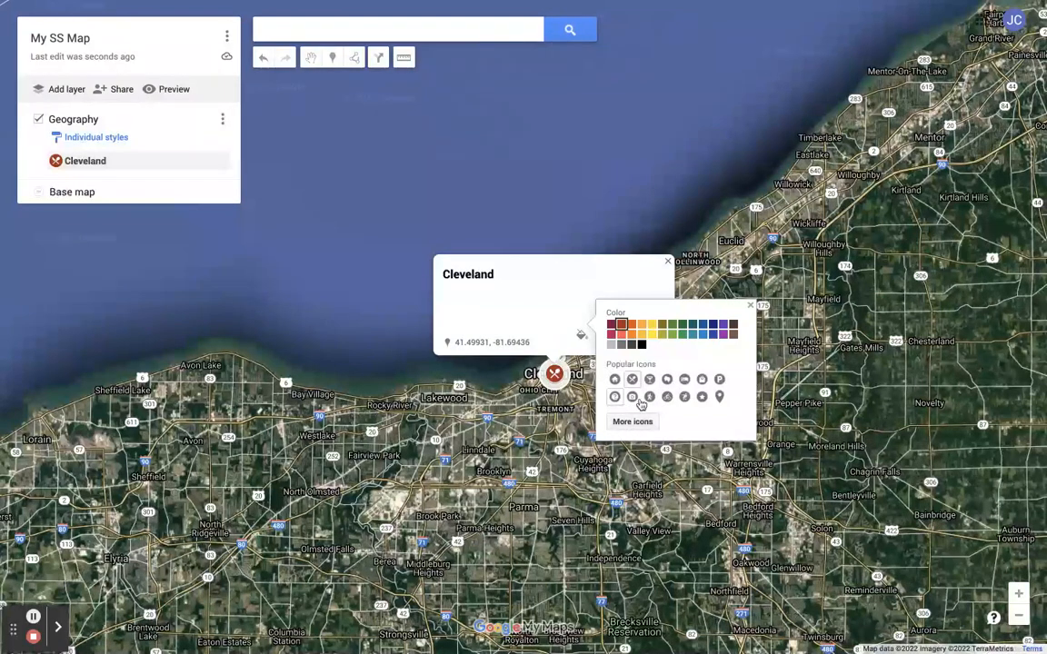
left_click(719, 397)
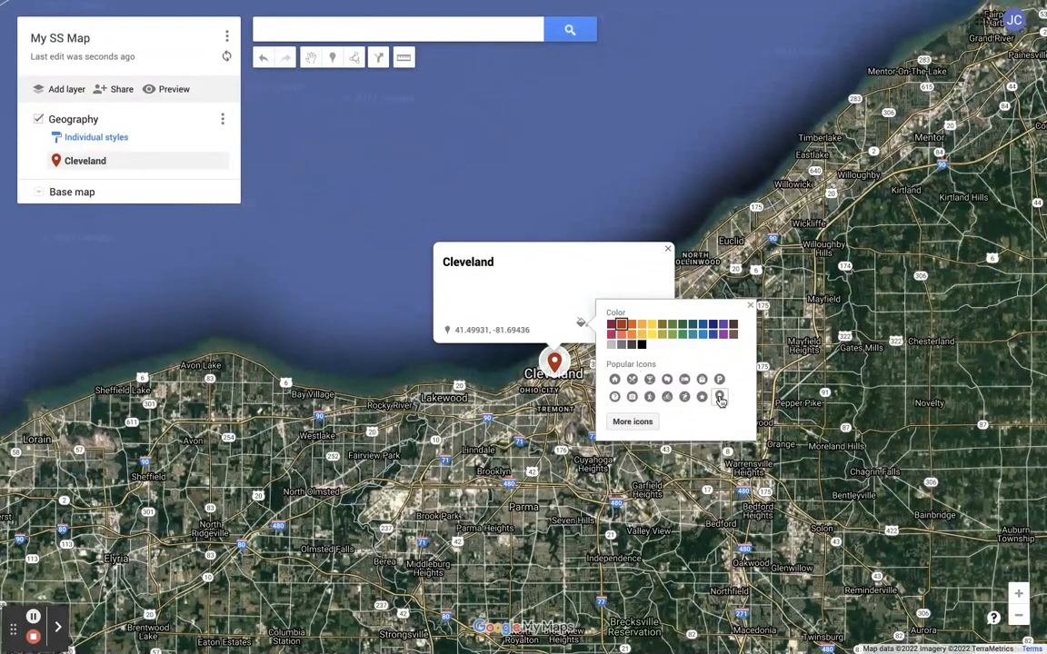
left_click(714, 341)
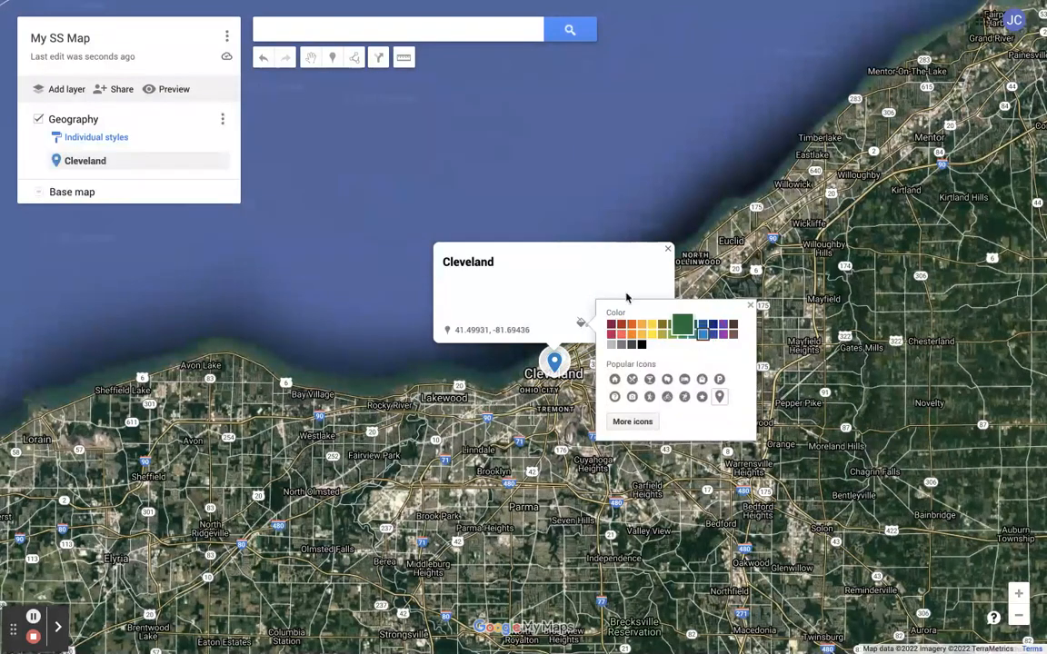
left_click(522, 285)
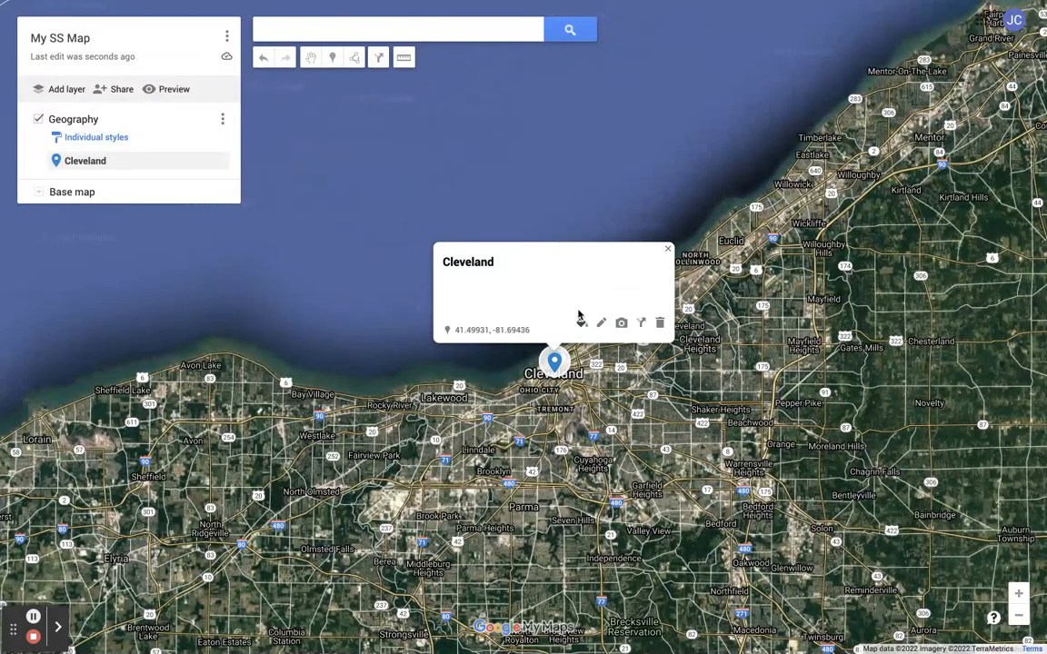
- Edit the Cleveland placemark and add the description "This is where I live. Home of the Cavs, Browns and Guardians"
left_click(602, 324)
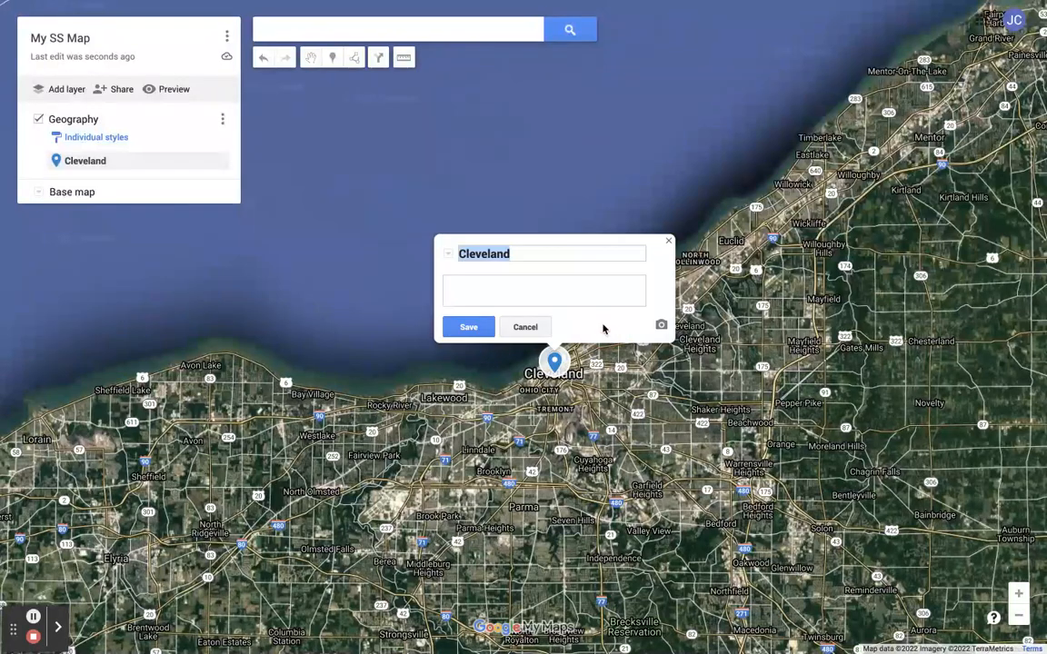
left_click(521, 252)
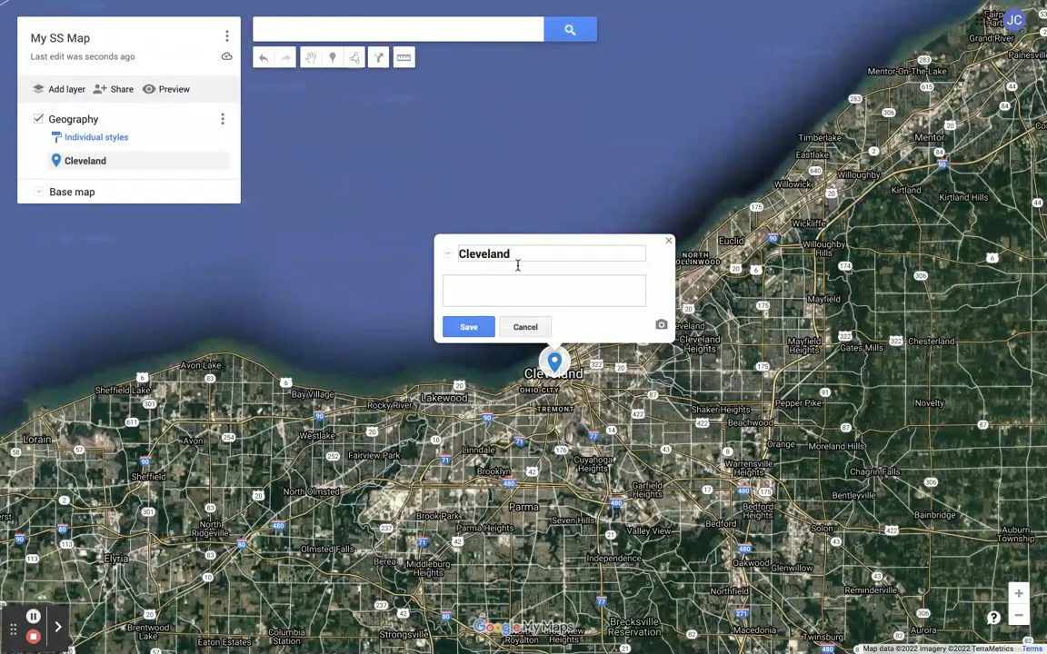
left_click(499, 287)
type("This is where I live.  Hom")
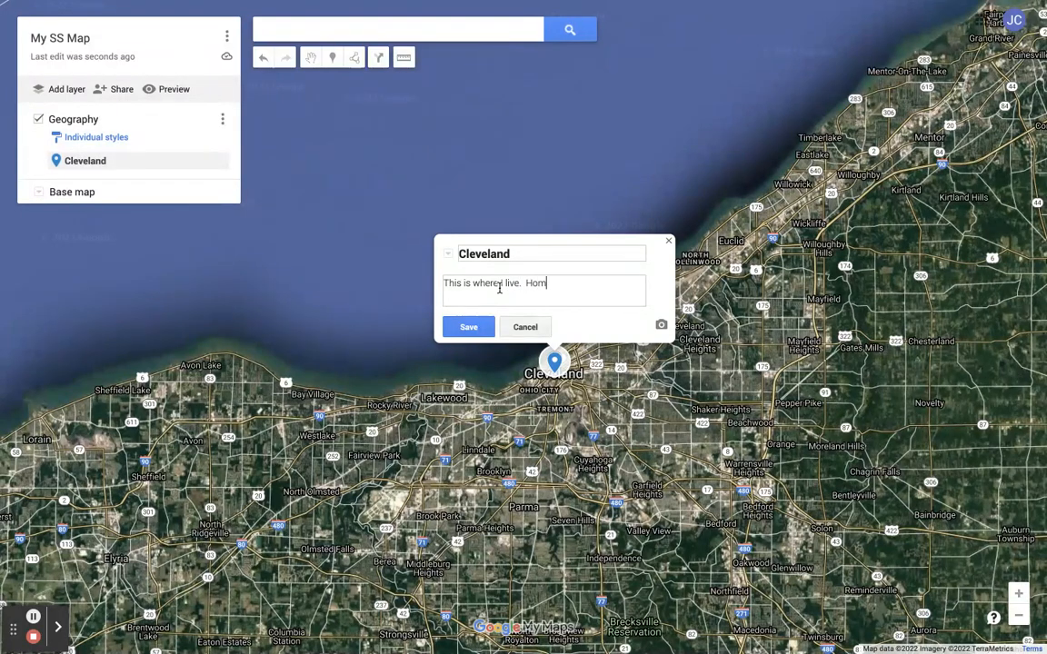
type("e of the Cavs, Browns a")
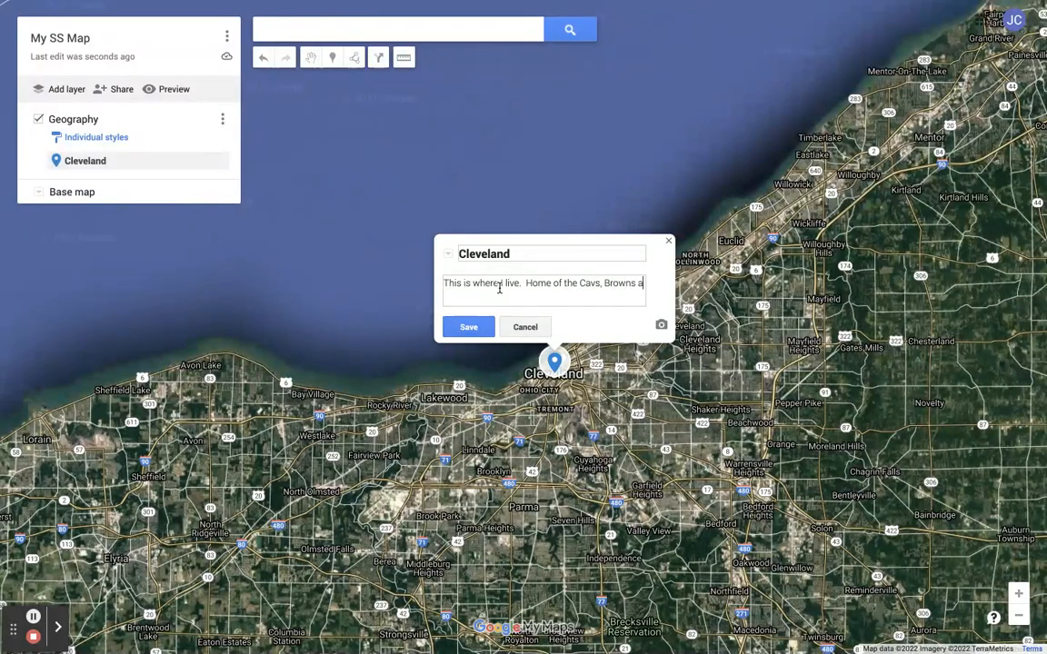
type("nd Guardians")
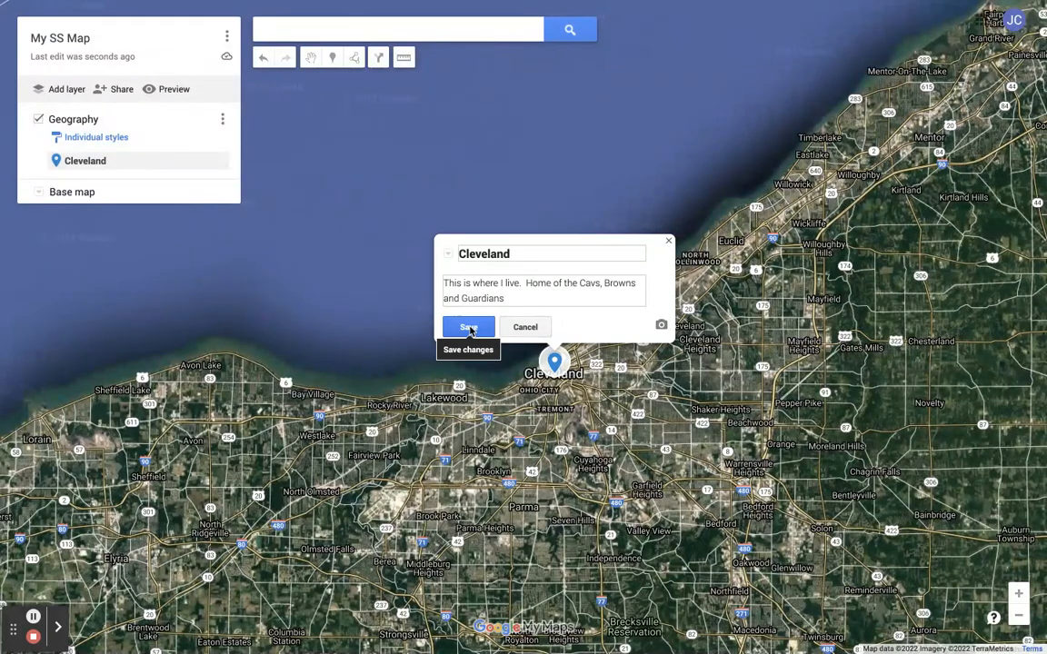
left_click(469, 328)
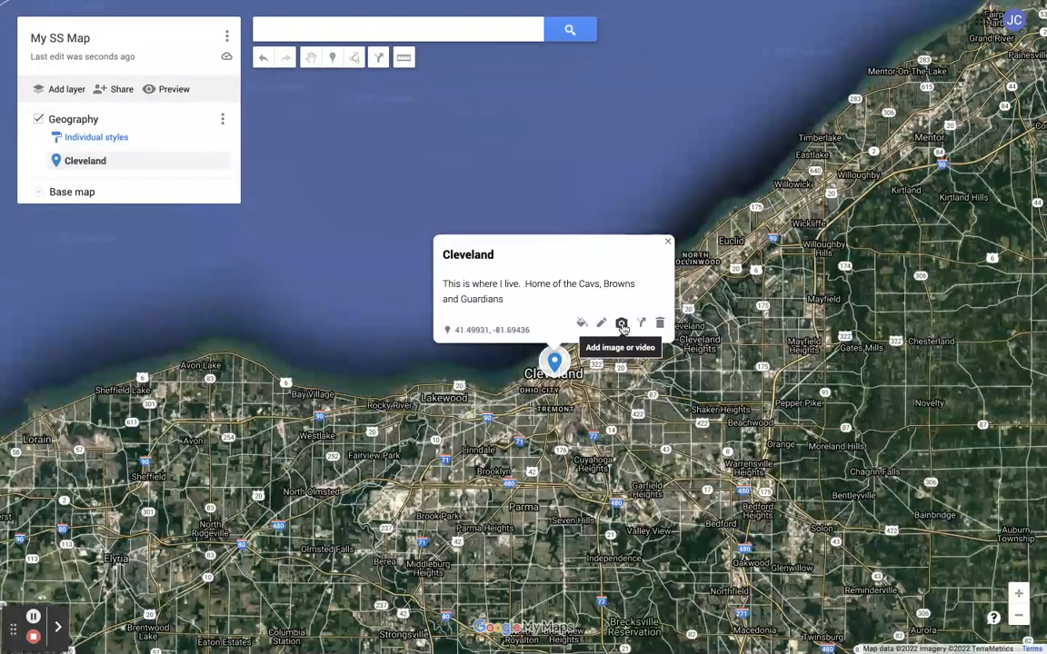
- Add an image to the Cleveland placemark from a Google Image Search for Cleveland Sports, then save
left_click(623, 326)
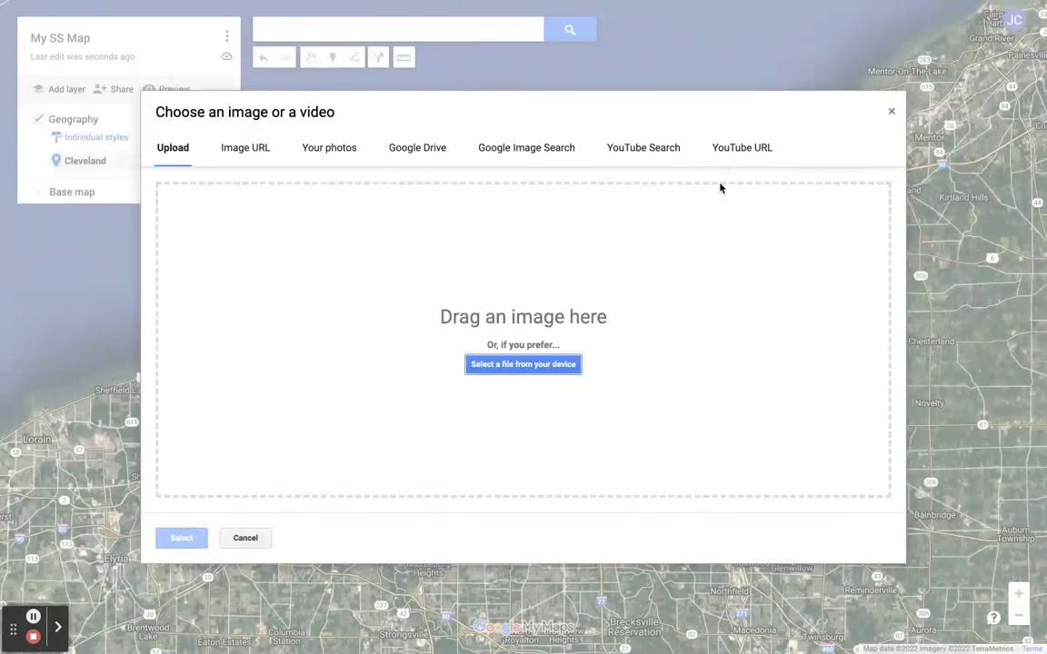
left_click(526, 149)
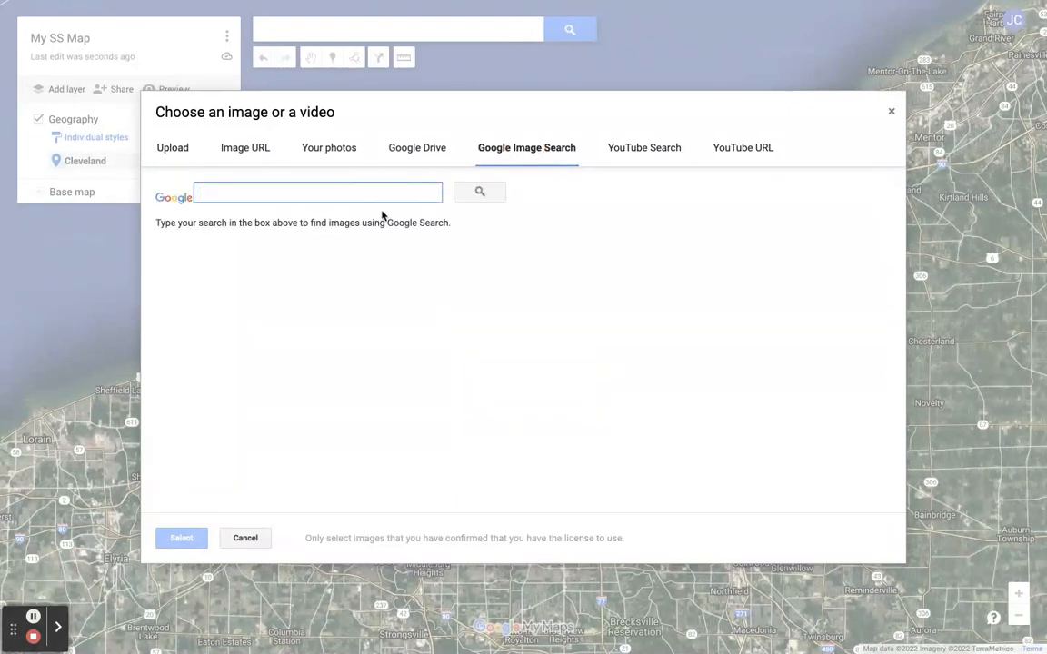
type("Cleveland Sports")
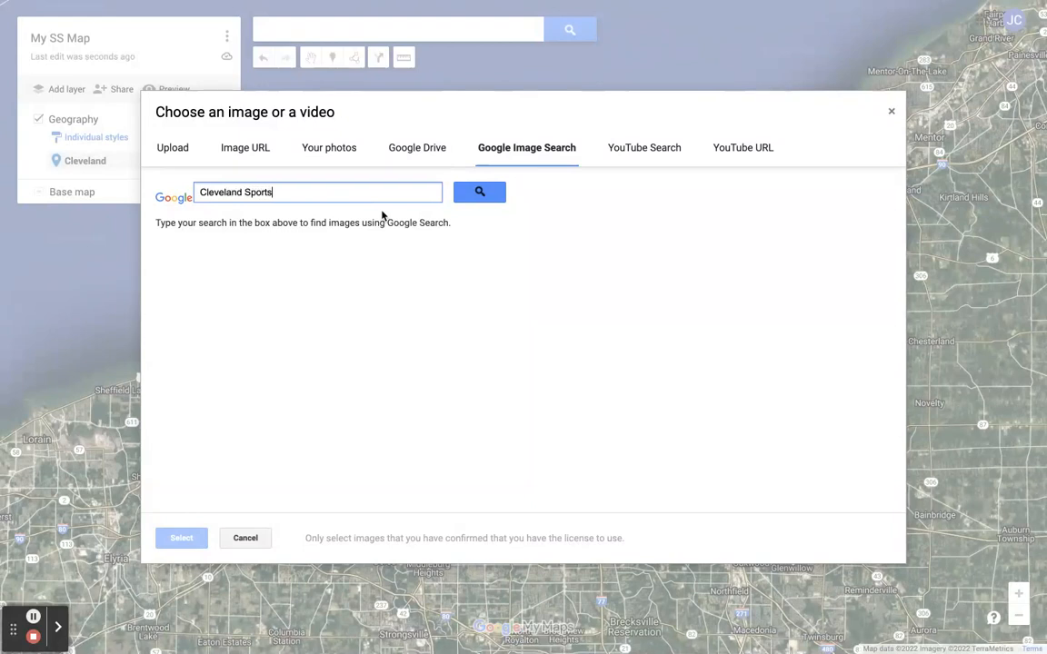
left_click(490, 199)
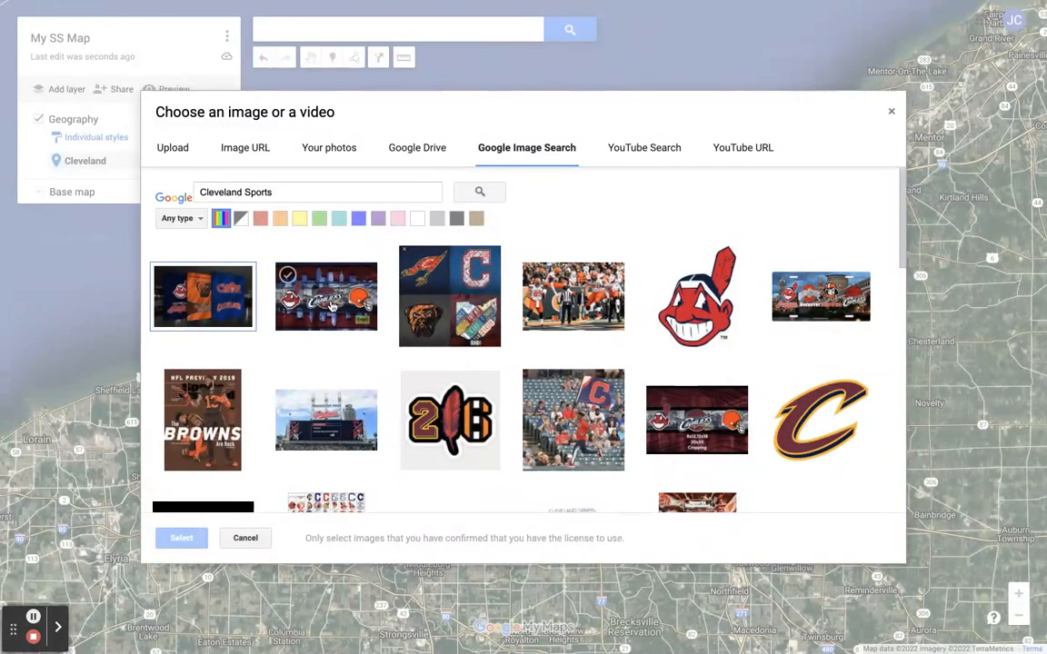
left_click(332, 309)
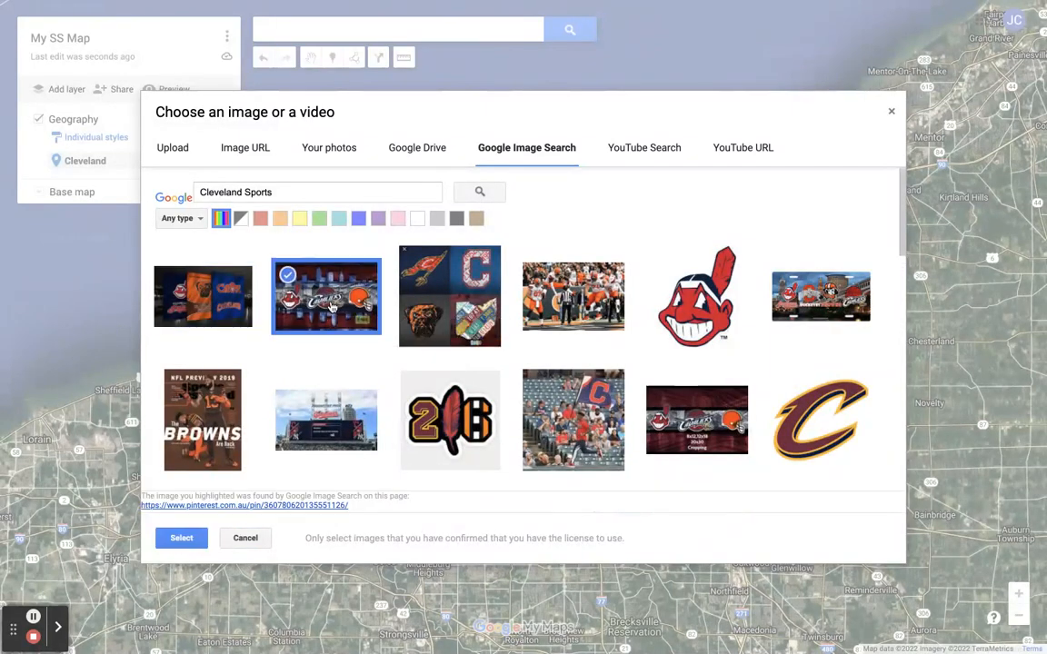
left_click(173, 540)
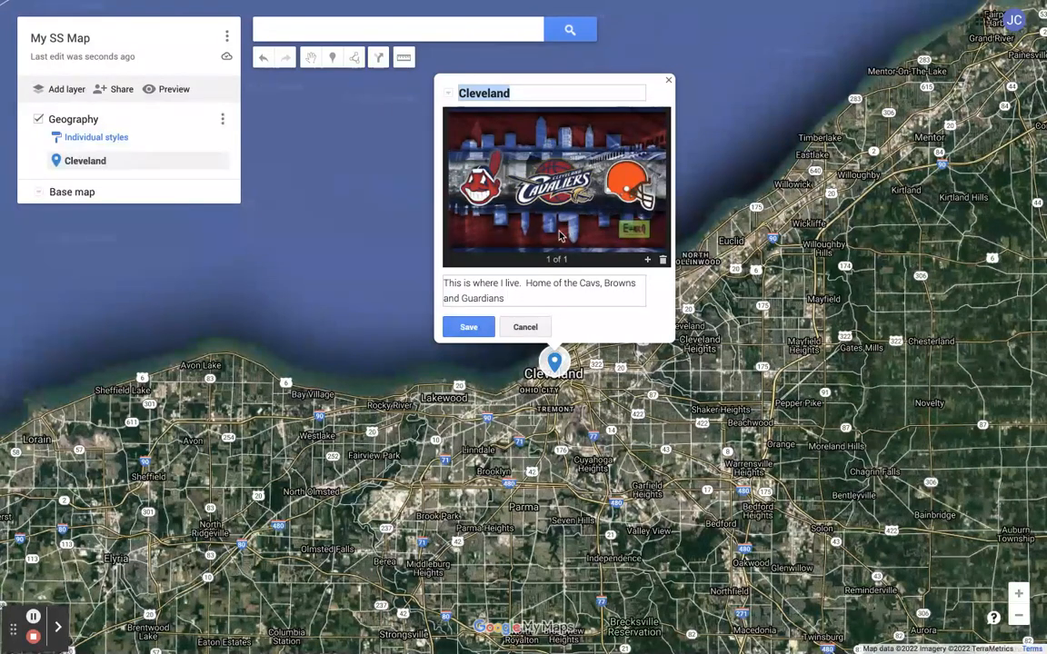
left_click(467, 333)
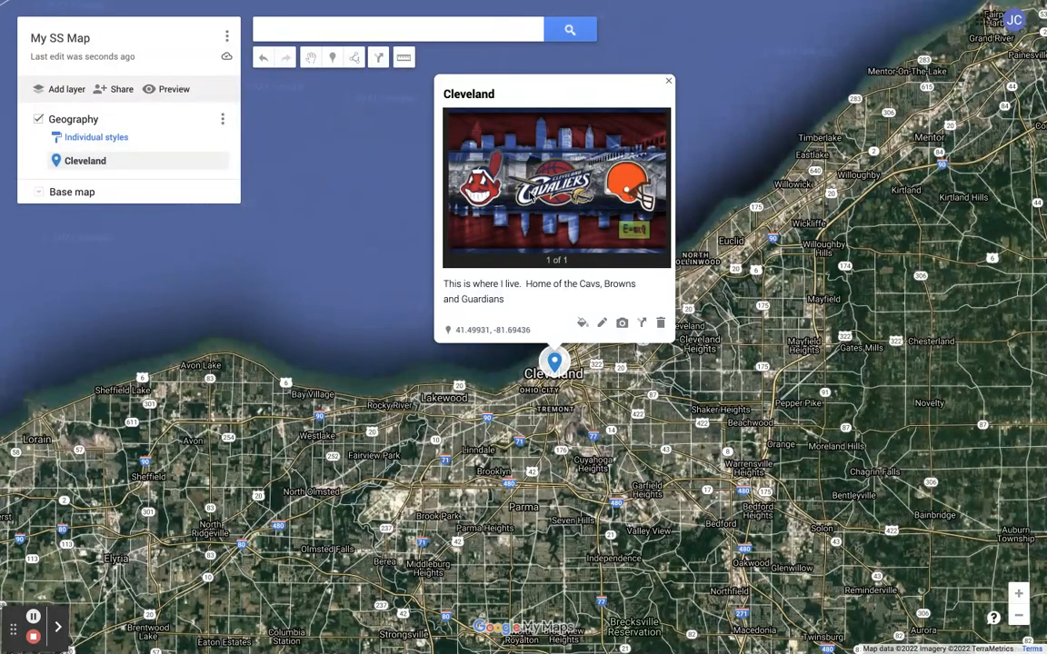
- Attach the ESPN "Cleveland sports heartaches" video from a YouTube search for Cleveland Sports, returning to the first image before saving
left_click(622, 327)
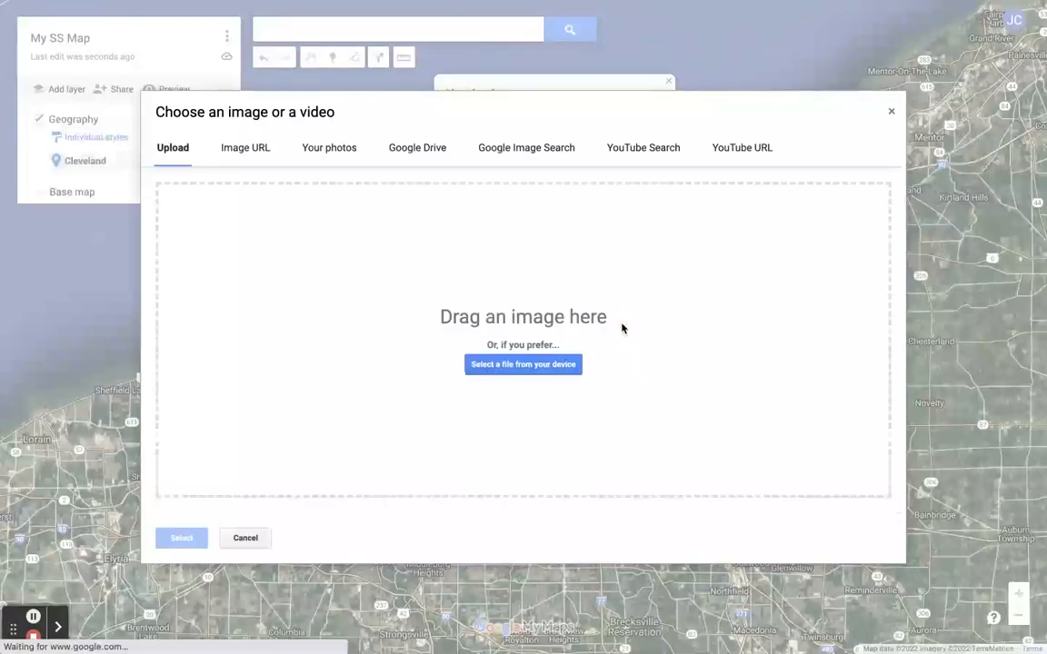
left_click(666, 150)
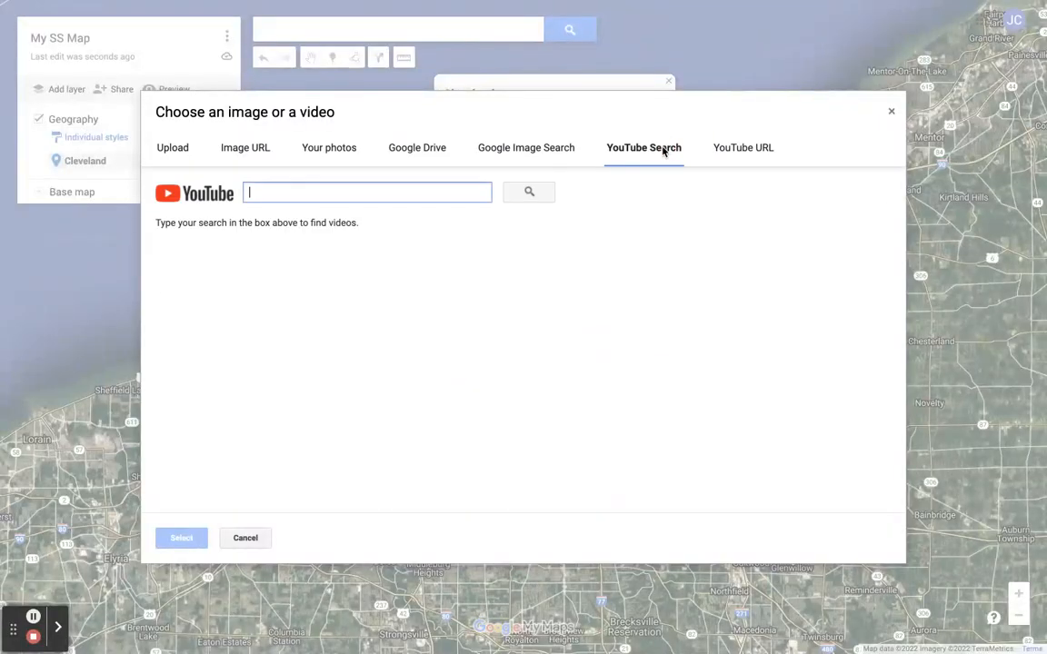
type("levan")
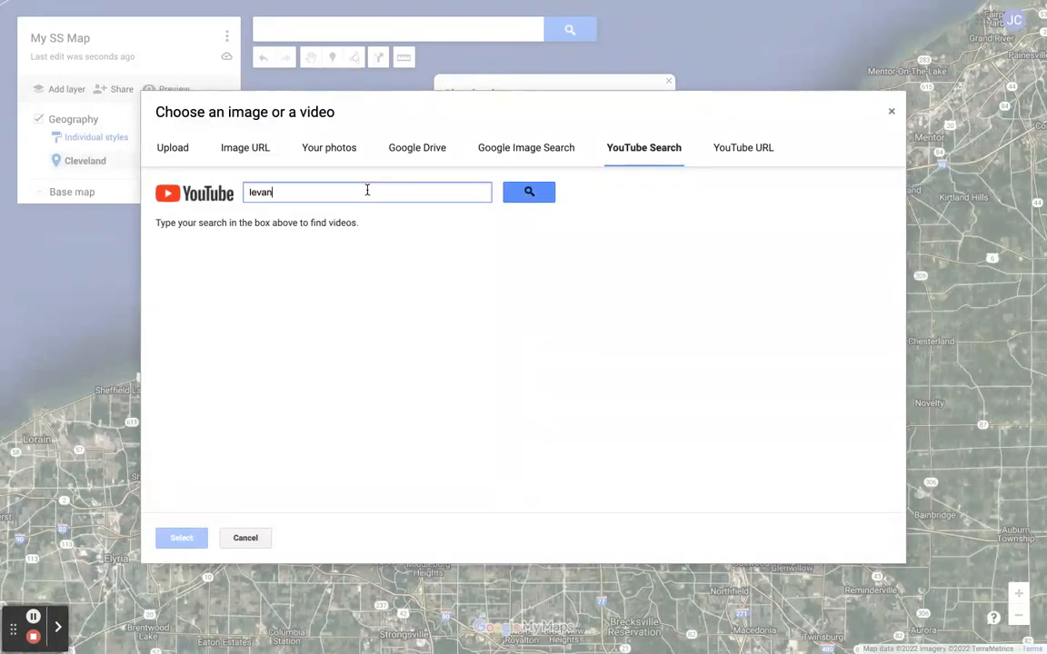
key("BackSpace")
type("Clevaland Sports")
key("Return")
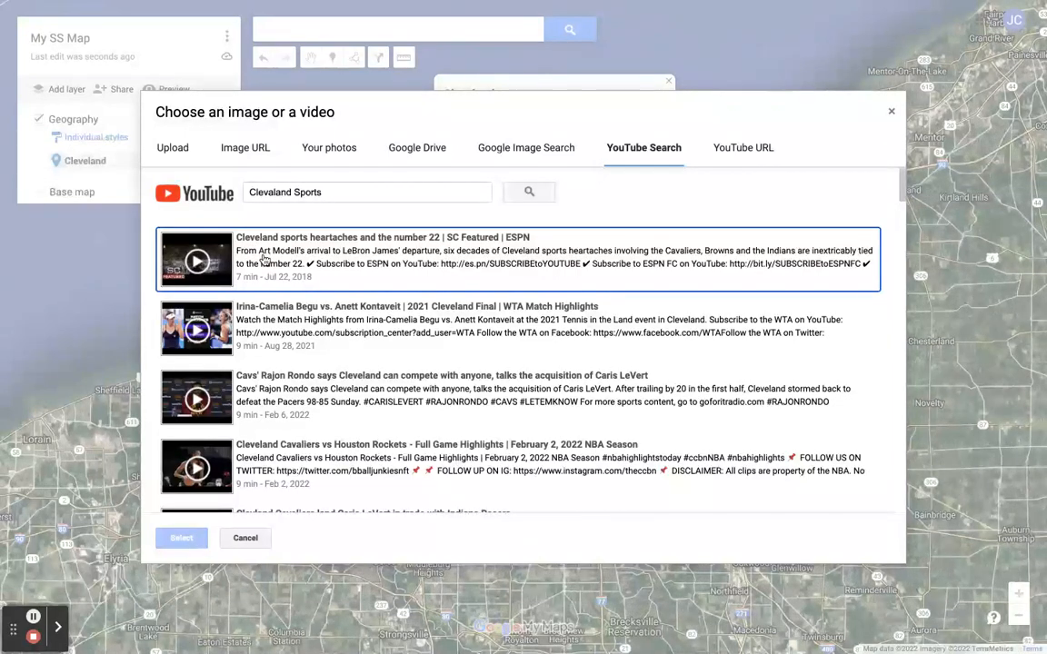
left_click(264, 258)
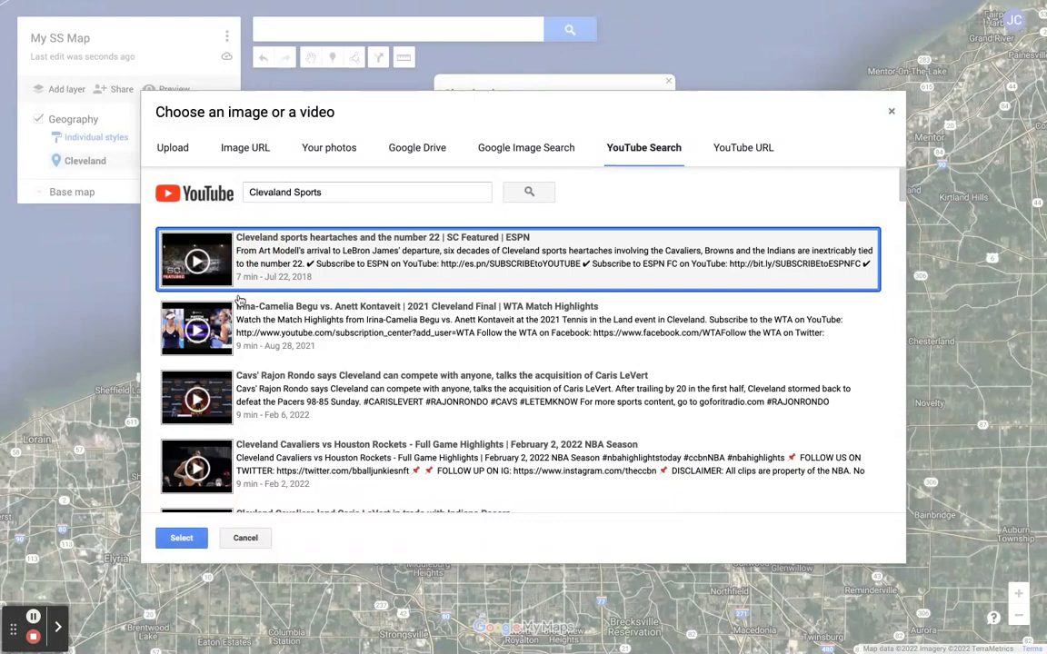
left_click(178, 537)
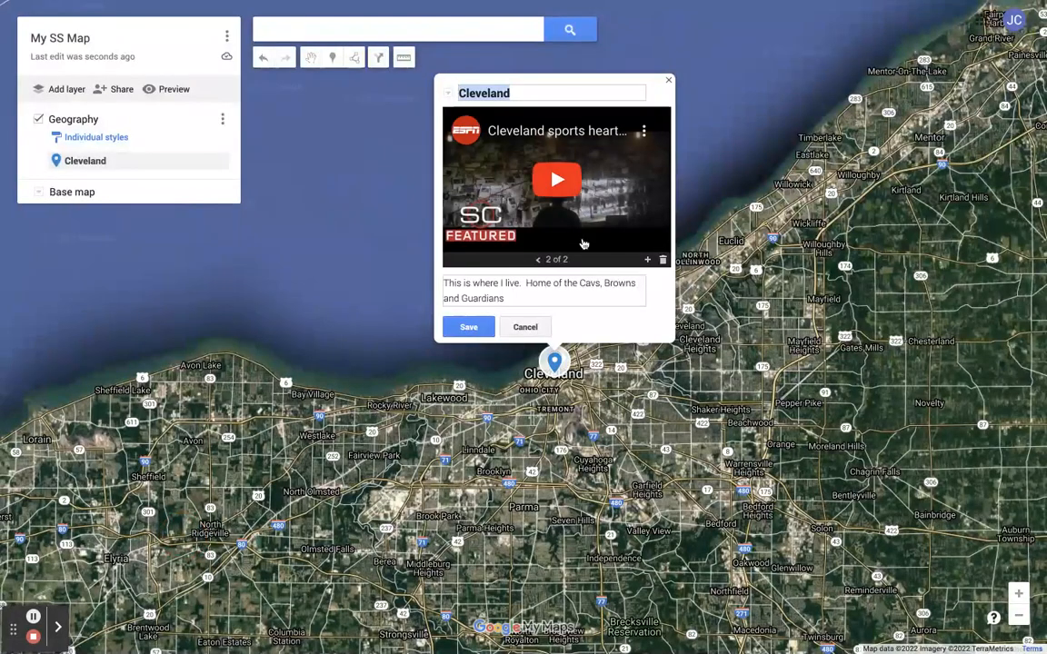
left_click(538, 259)
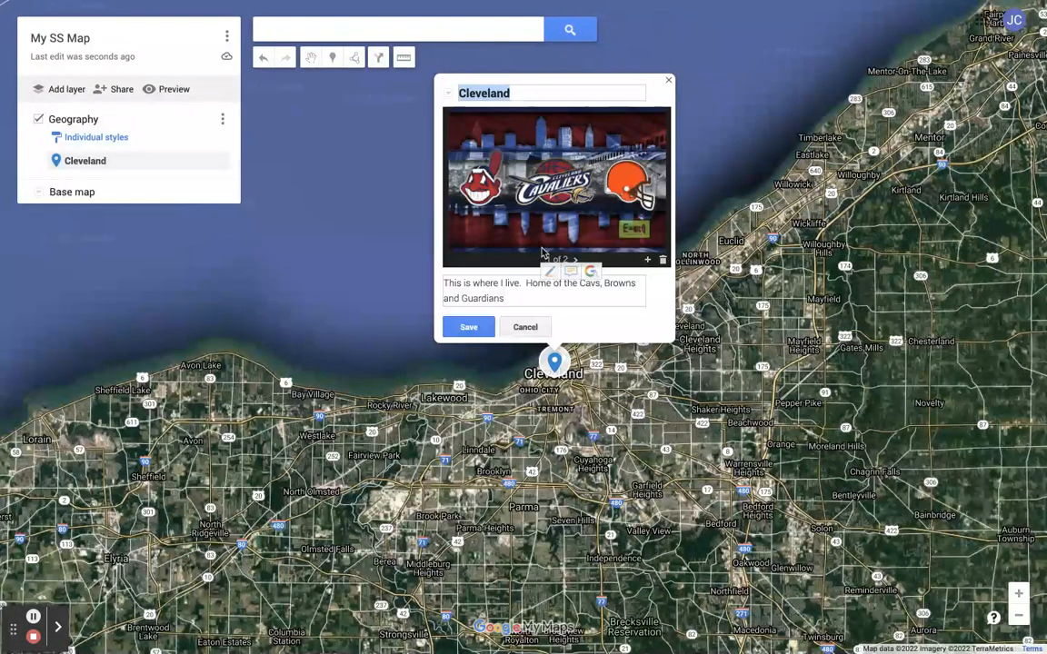
left_click(465, 329)
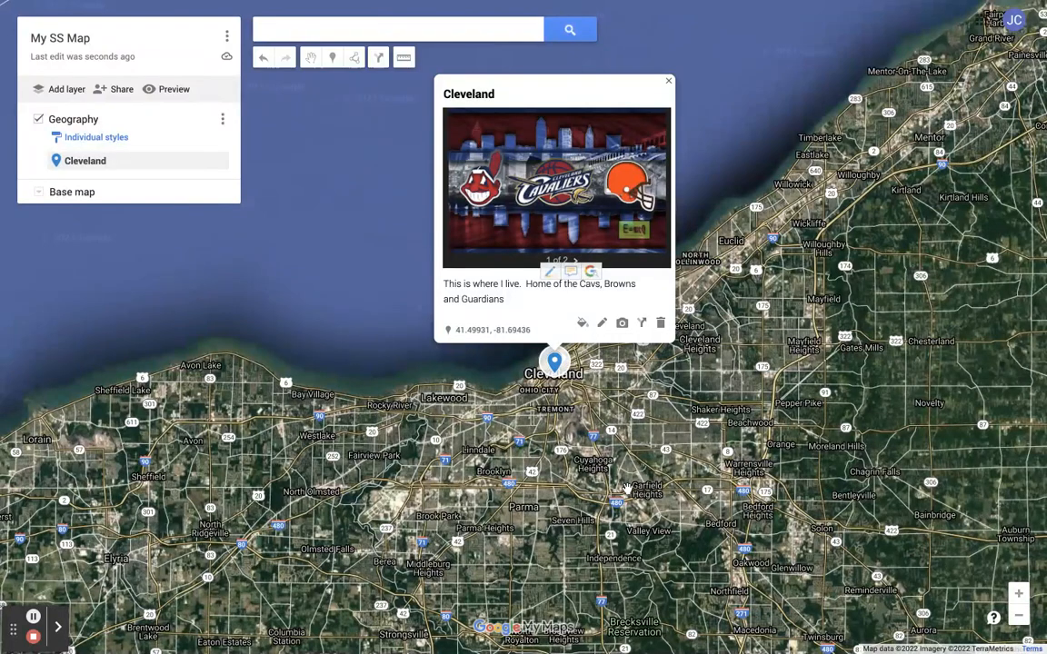
- Close the info window and move the Cleveland placemark onto Progressive Field downtown
left_click_drag(627, 491, 566, 502)
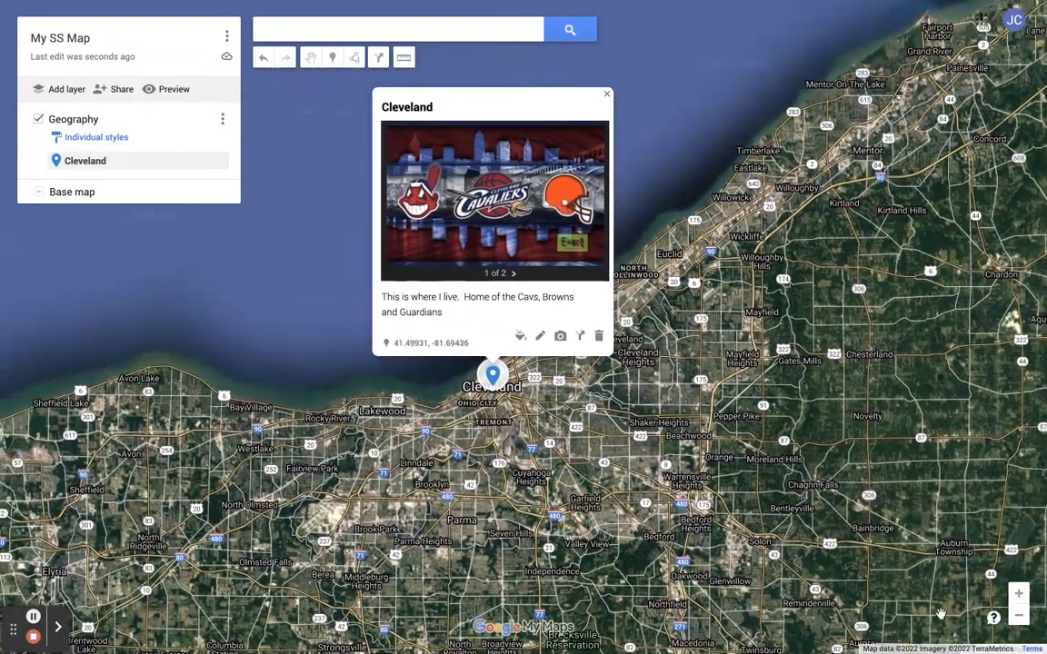
left_click(1020, 595)
left_click(1020, 595)
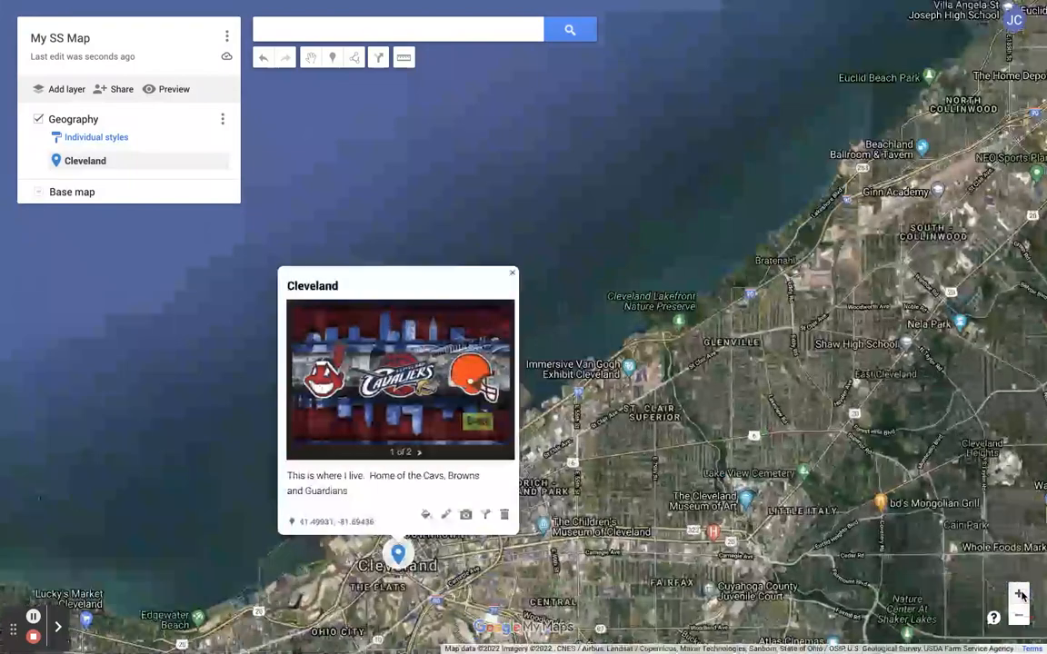
left_click(512, 274)
left_click_drag(476, 515, 639, 312)
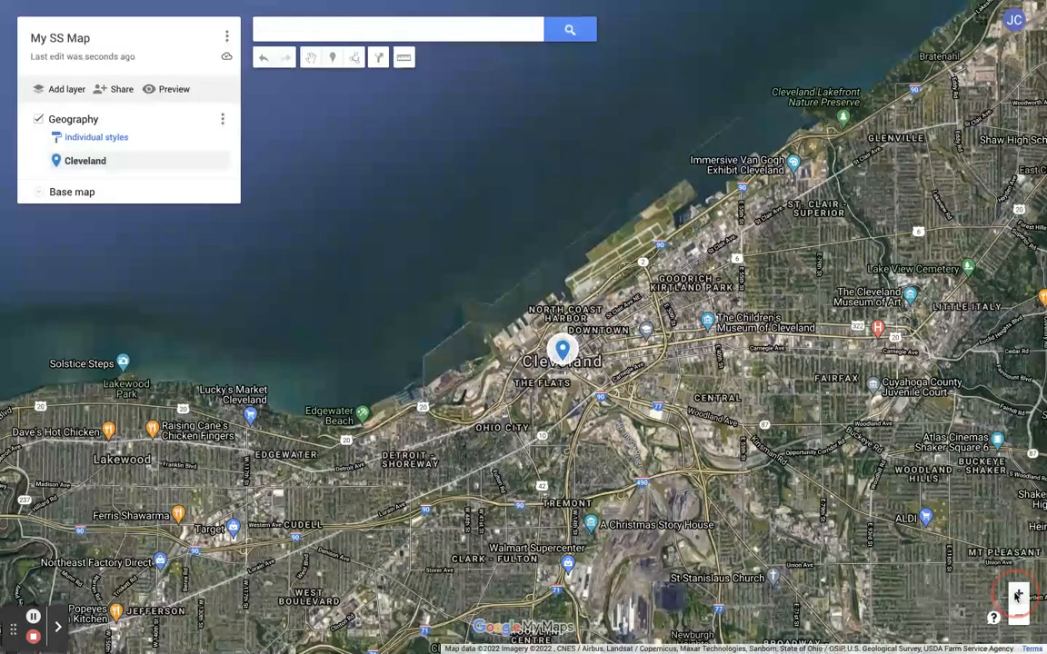
left_click(1018, 595)
left_click_drag(741, 513, 641, 461)
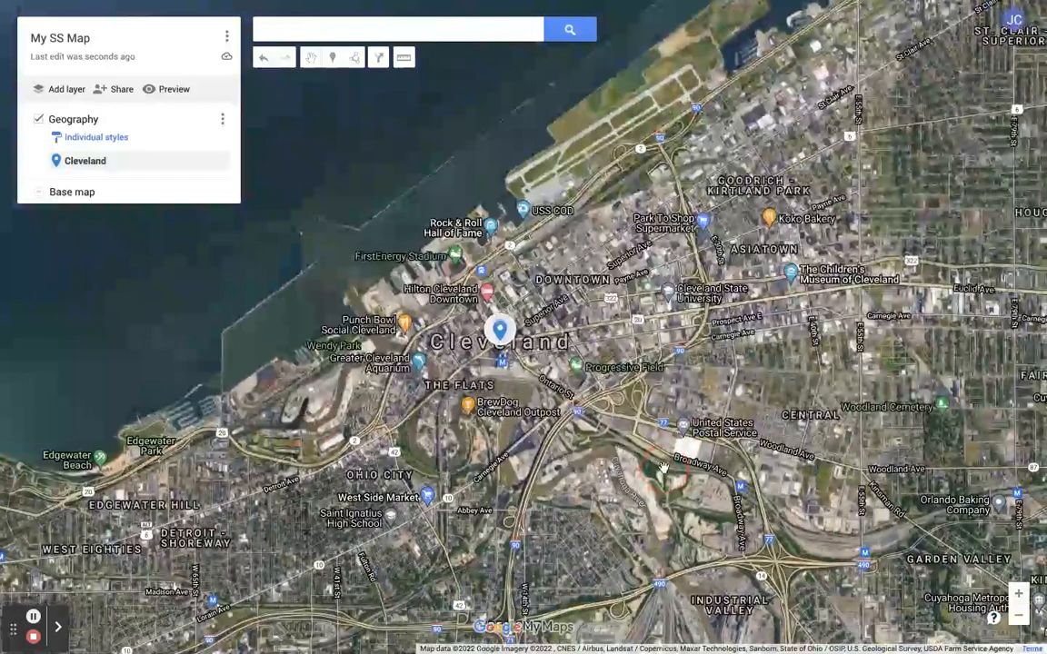
left_click(1019, 594)
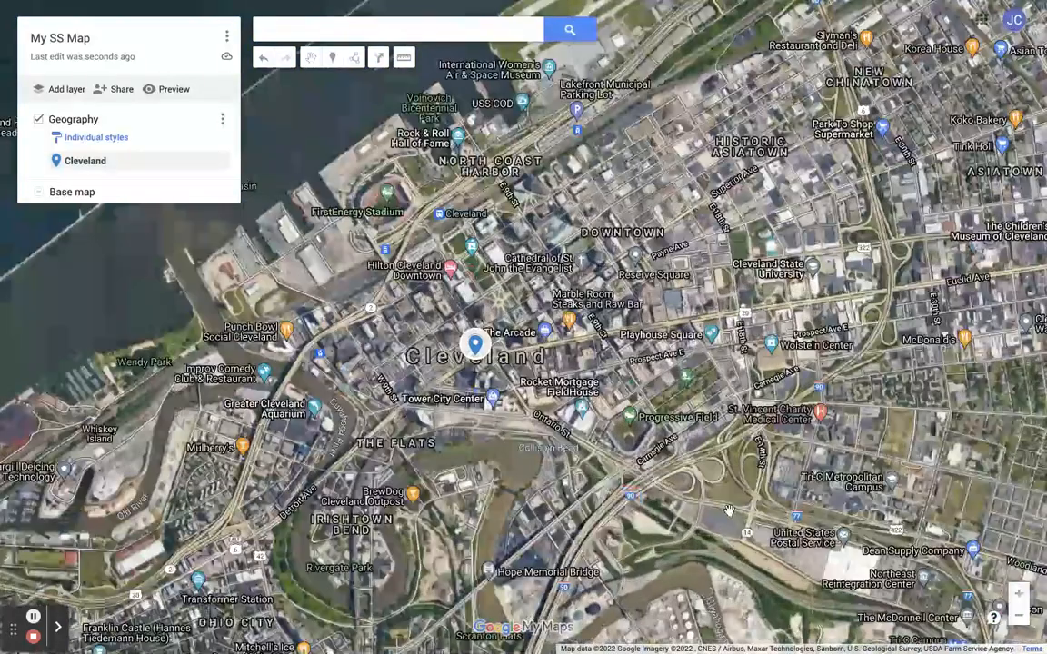
mouse_move(637, 440)
left_mouse_down()
mouse_move(592, 438)
mouse_move(530, 401)
left_mouse_up()
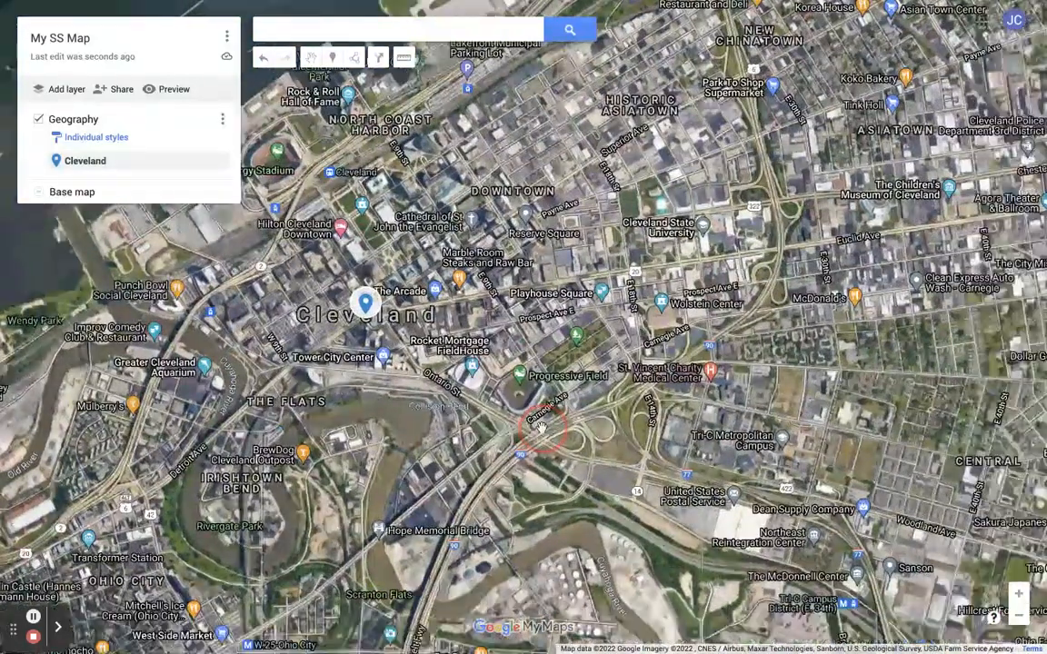
mouse_move(365, 309)
left_mouse_down()
mouse_move(398, 316)
mouse_move(432, 346)
mouse_move(511, 354)
mouse_move(520, 381)
left_mouse_up()
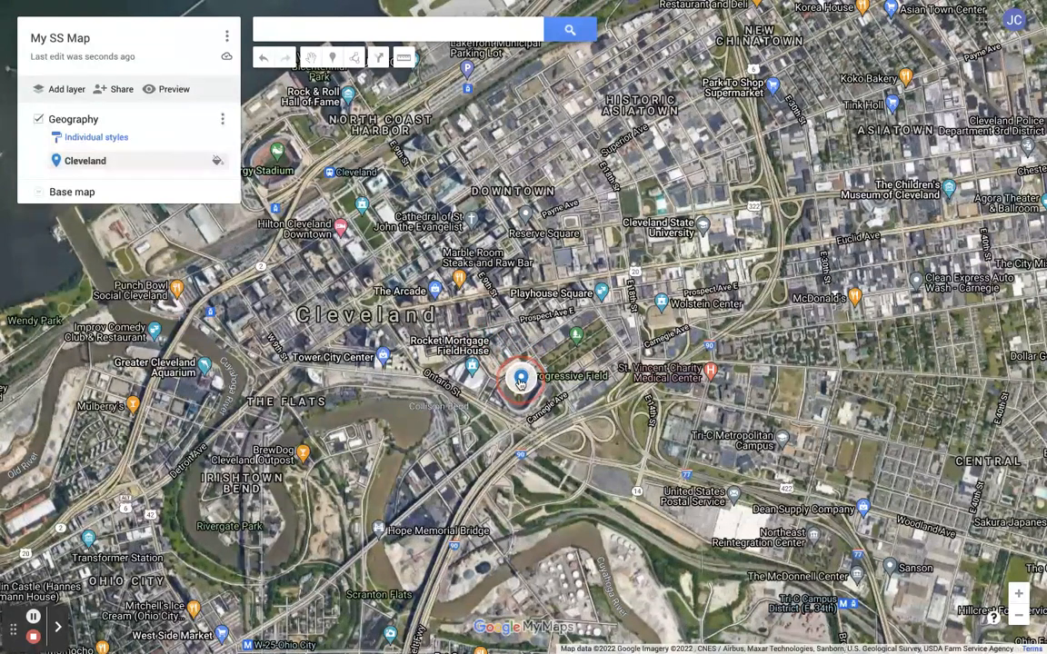
- Zoom in on the placemark at Progressive Field, then zoom back out to the Lake Erie region
left_click(1019, 595)
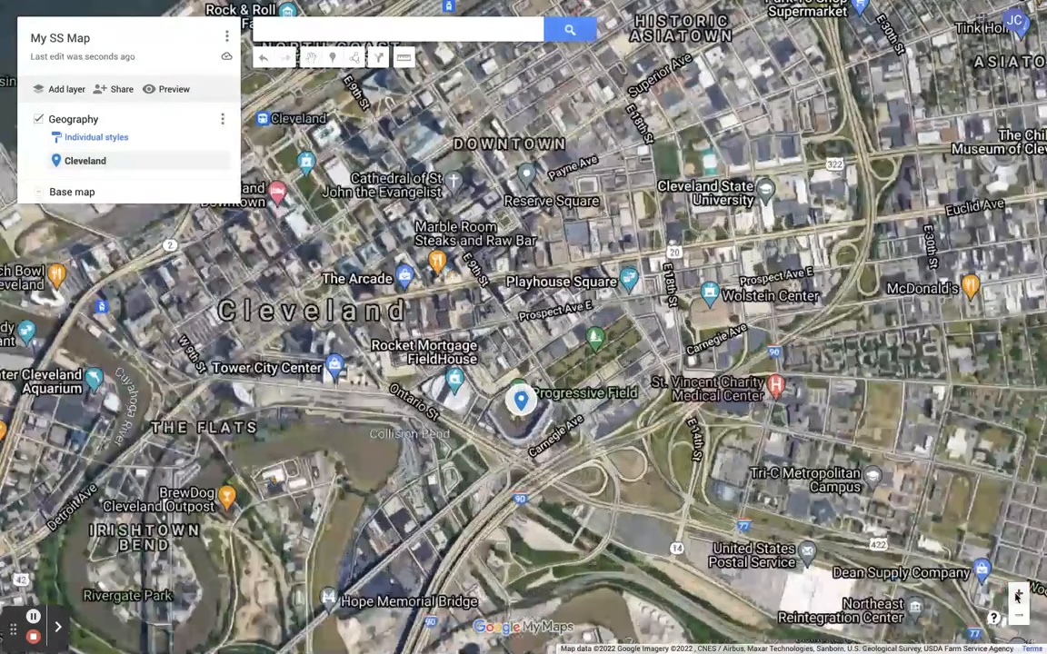
left_click(1019, 595)
left_click_drag(788, 456, 745, 334)
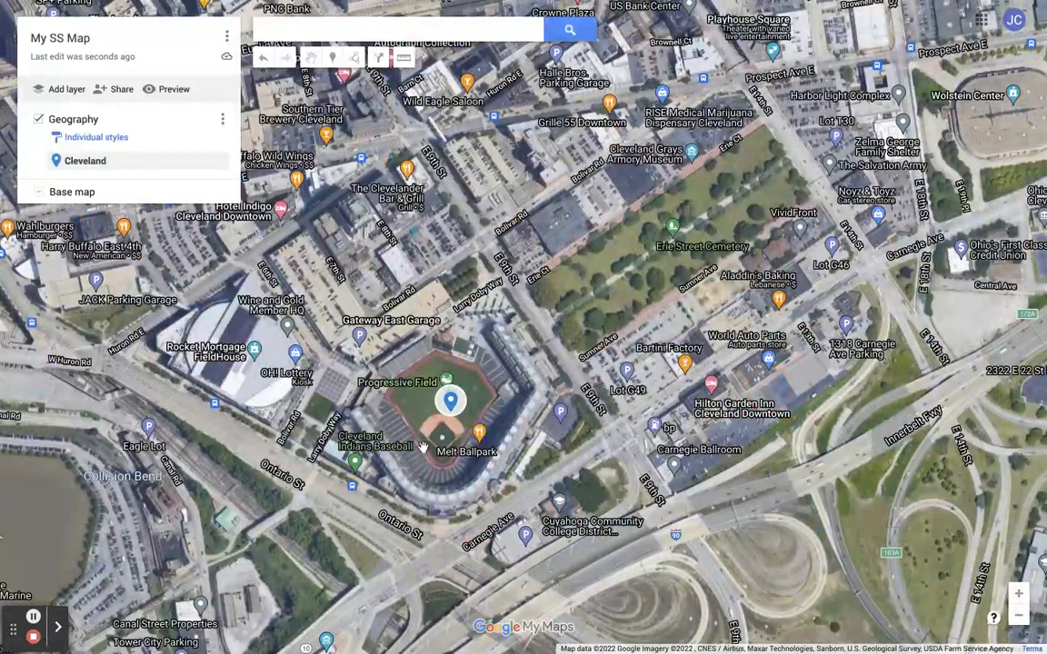
left_click_drag(350, 407, 515, 554)
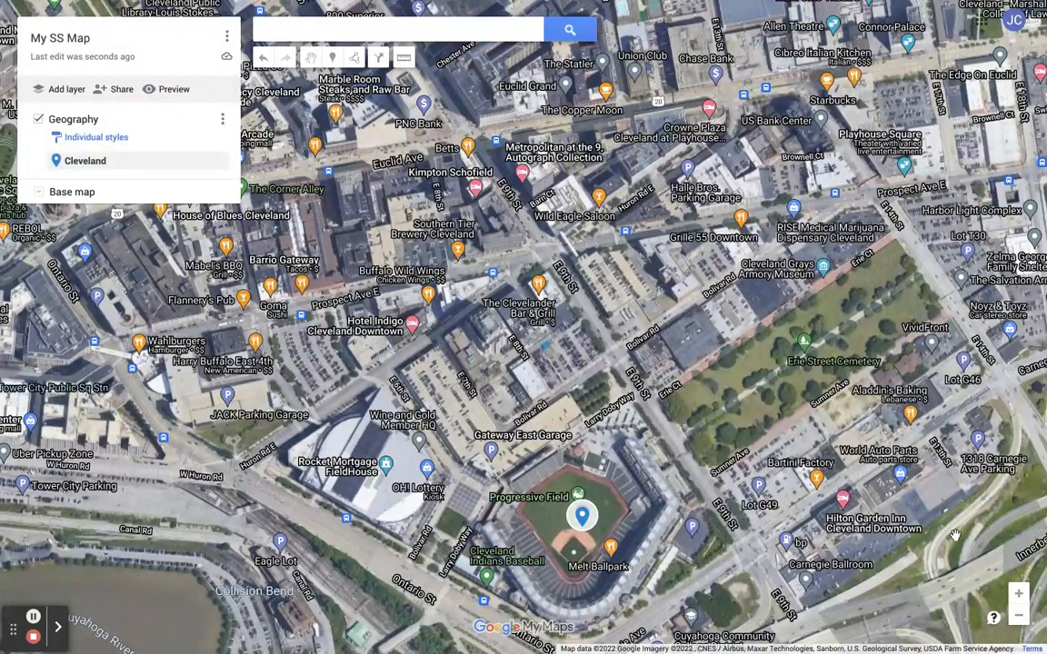
left_click(1018, 616)
left_click(1019, 616)
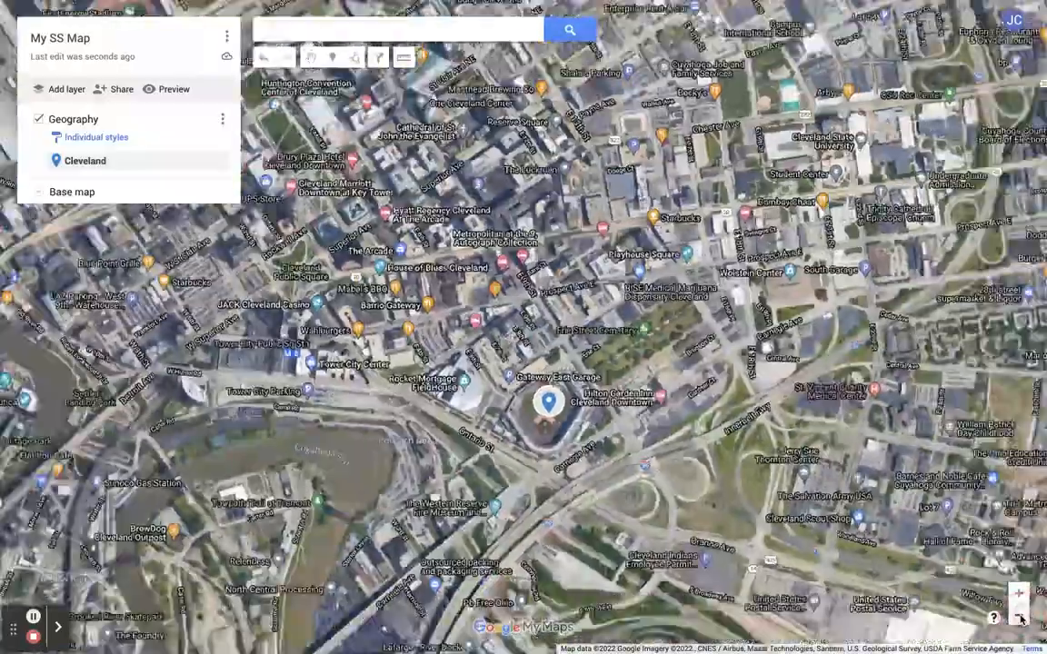
left_click(1019, 616)
left_click(1019, 616)
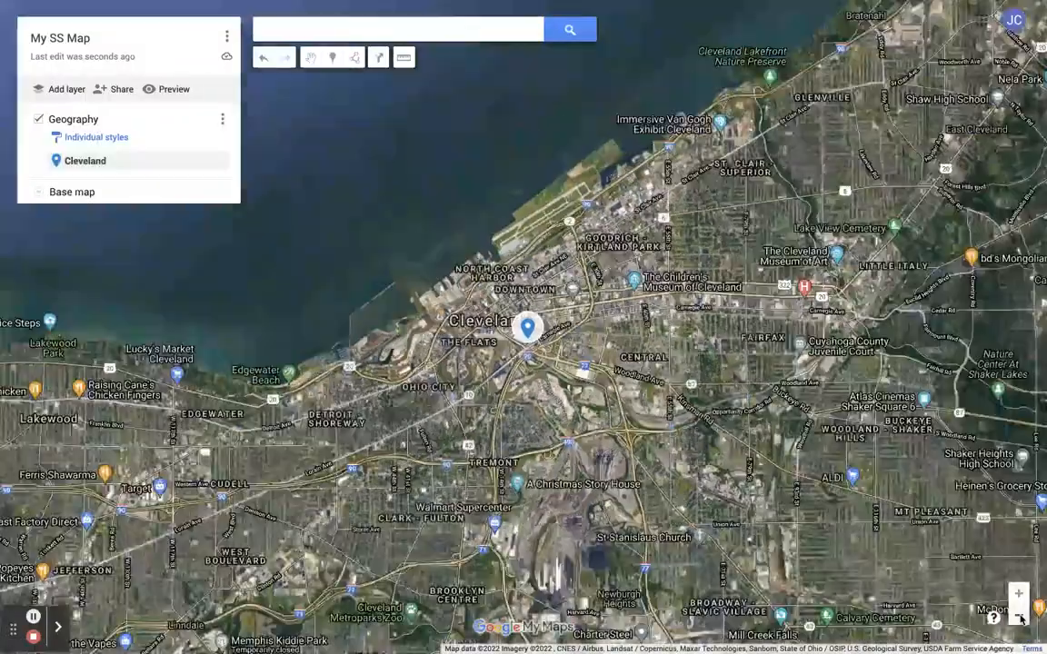
left_click(1019, 616)
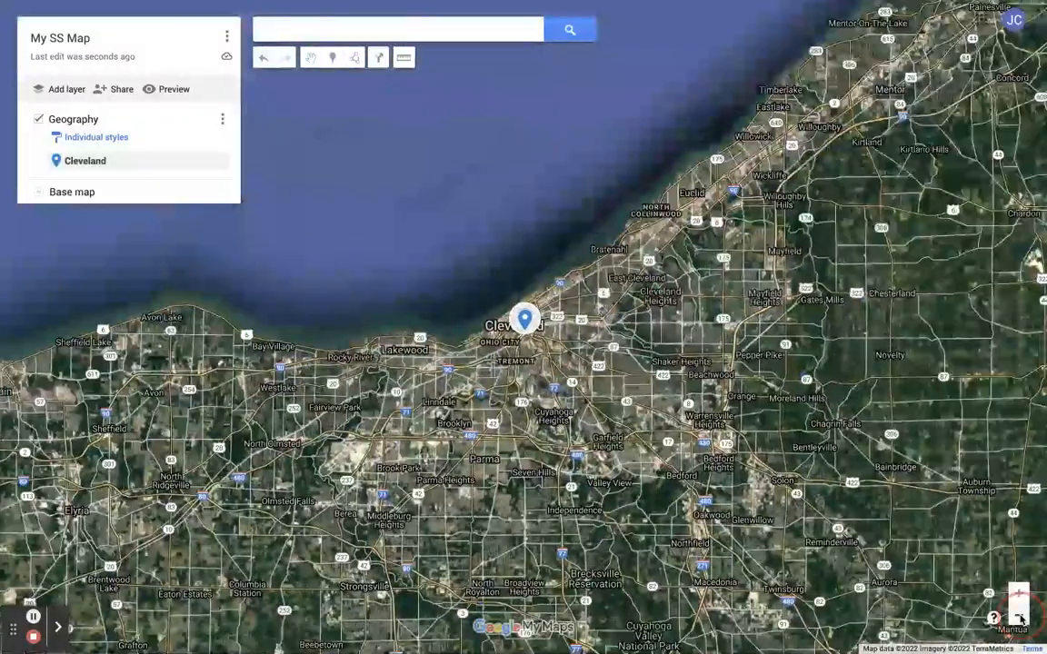
left_click(1019, 616)
left_click(1019, 616)
left_click(1019, 616)
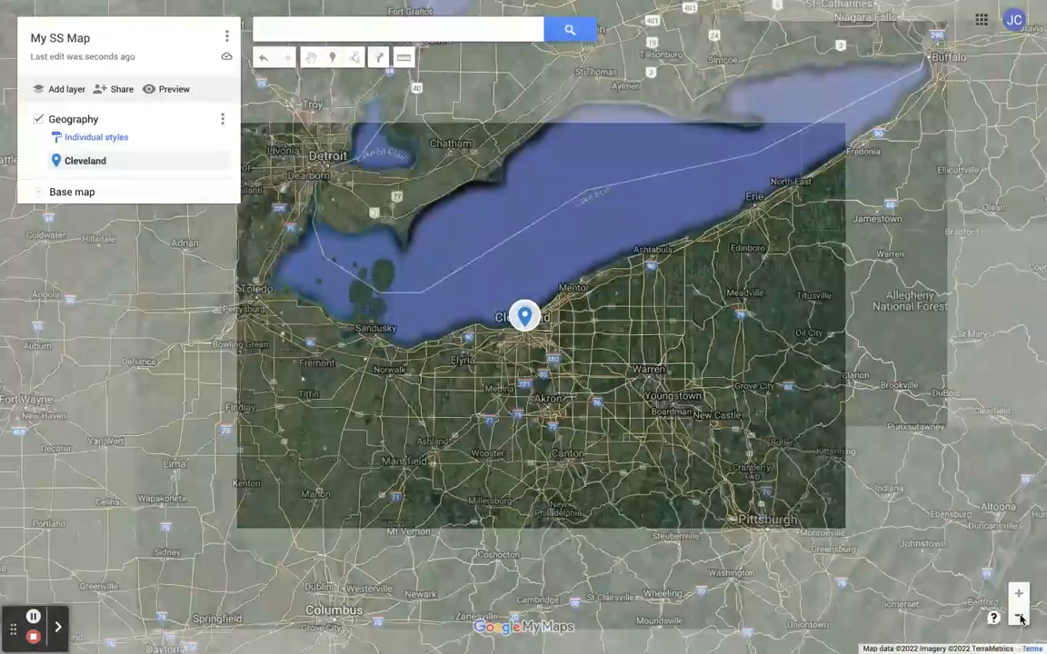
- Zoom out and draw a straight line from the Cleveland placemark to Detroit
left_click(1018, 616)
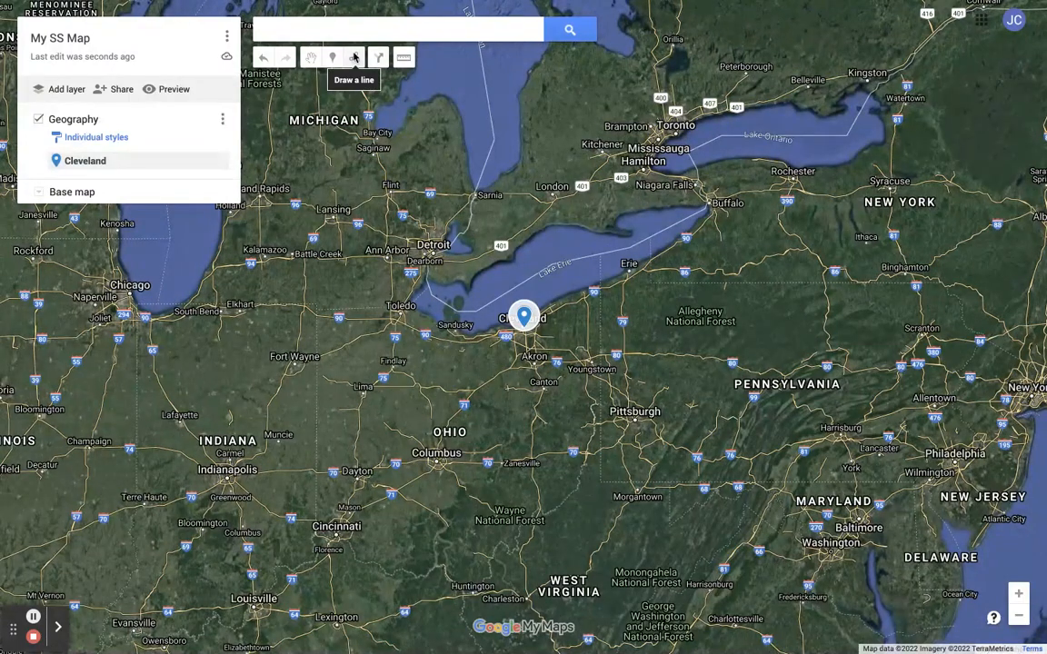
left_click(354, 58)
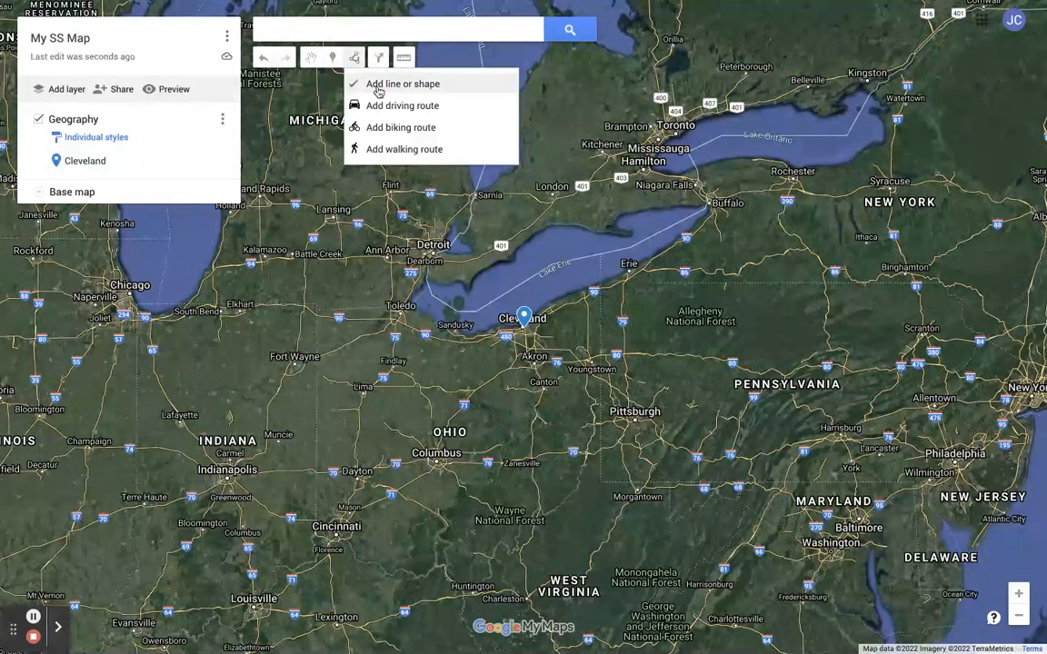
left_click(378, 88)
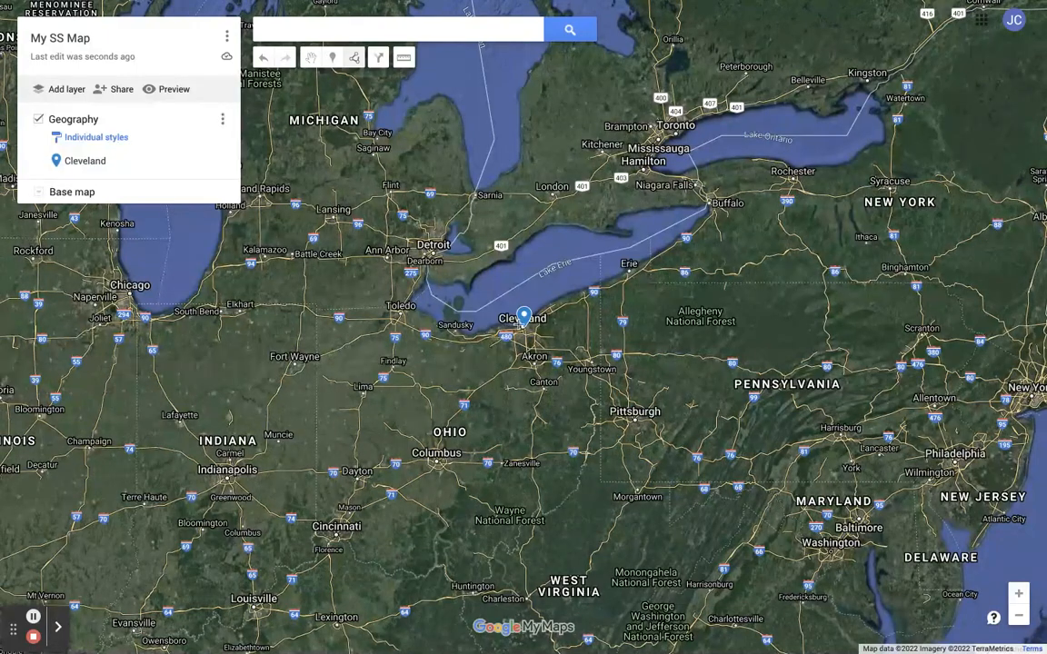
left_click(523, 327)
double_click(434, 257)
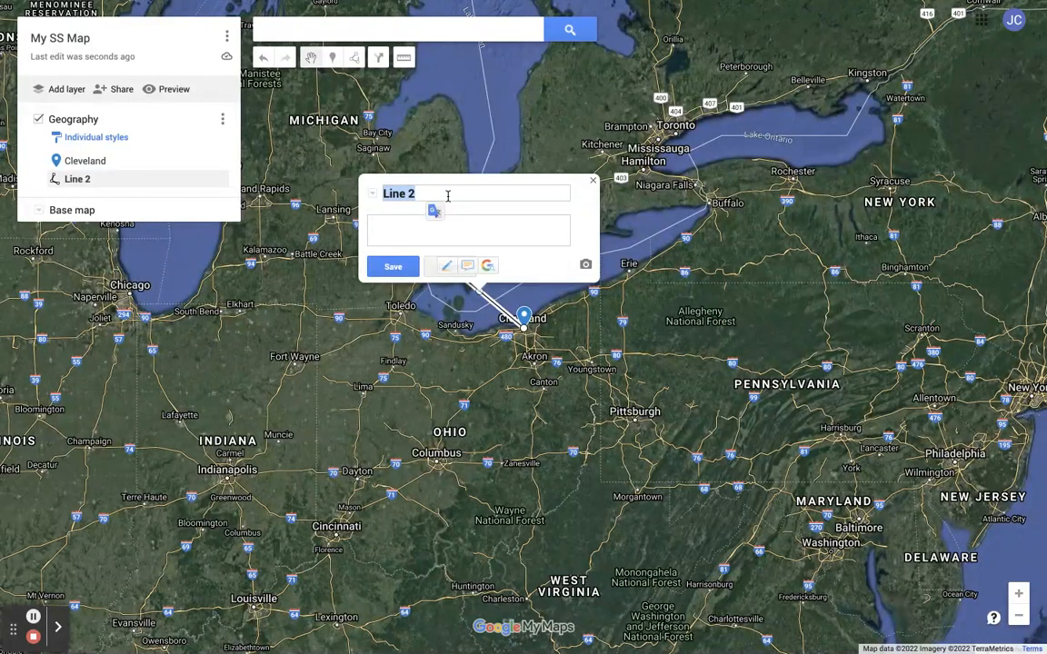
- Rename the line as To Detroit, save it and close its info window
left_click(447, 196)
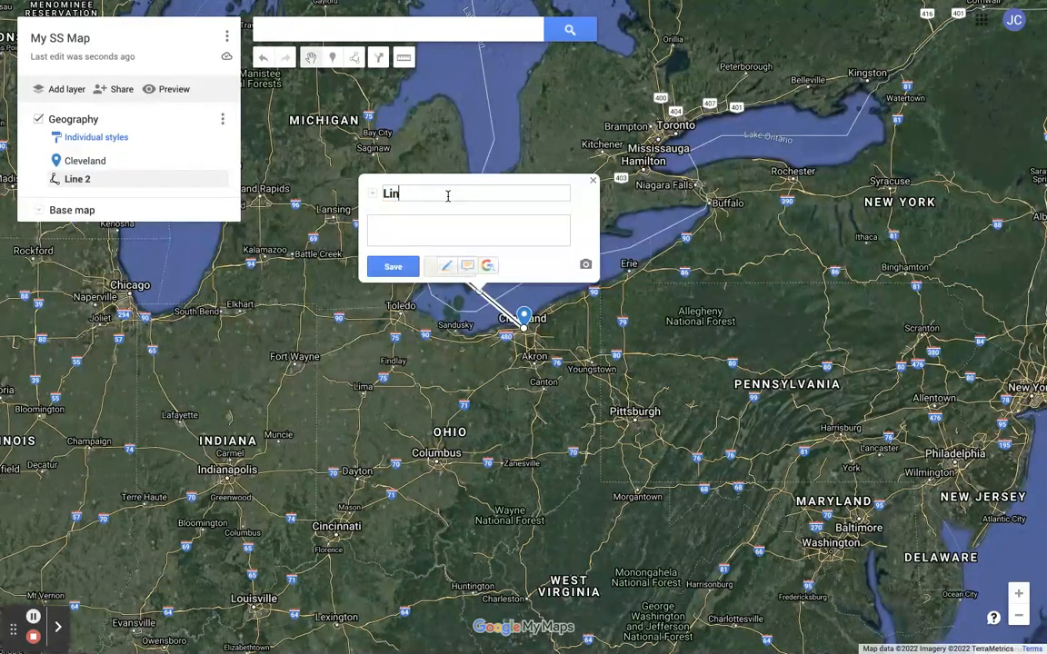
type("To Detroit")
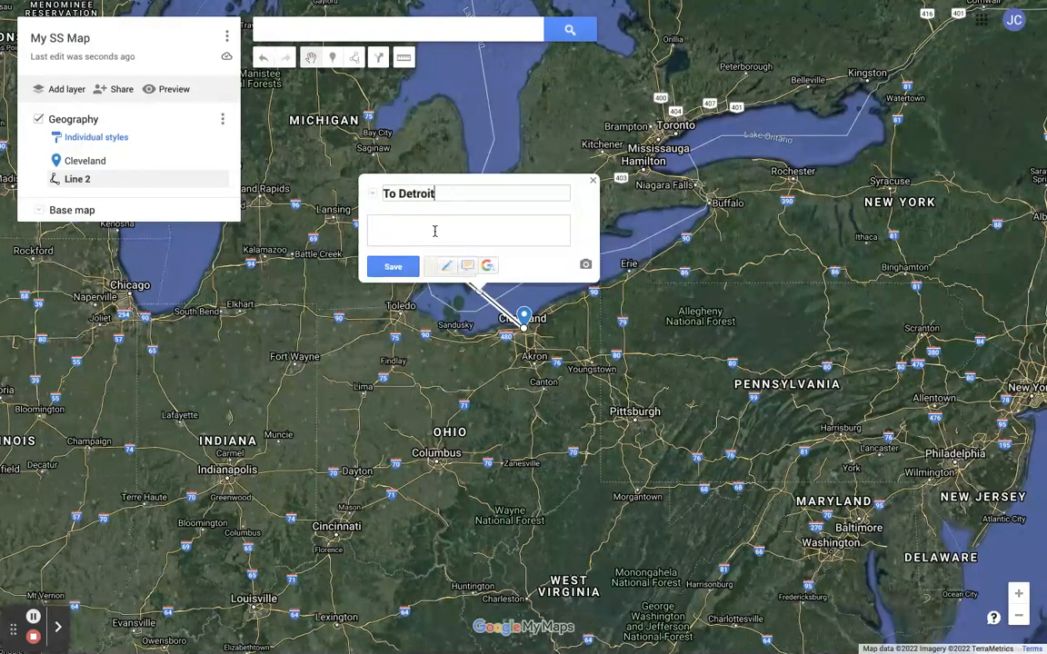
left_click(393, 266)
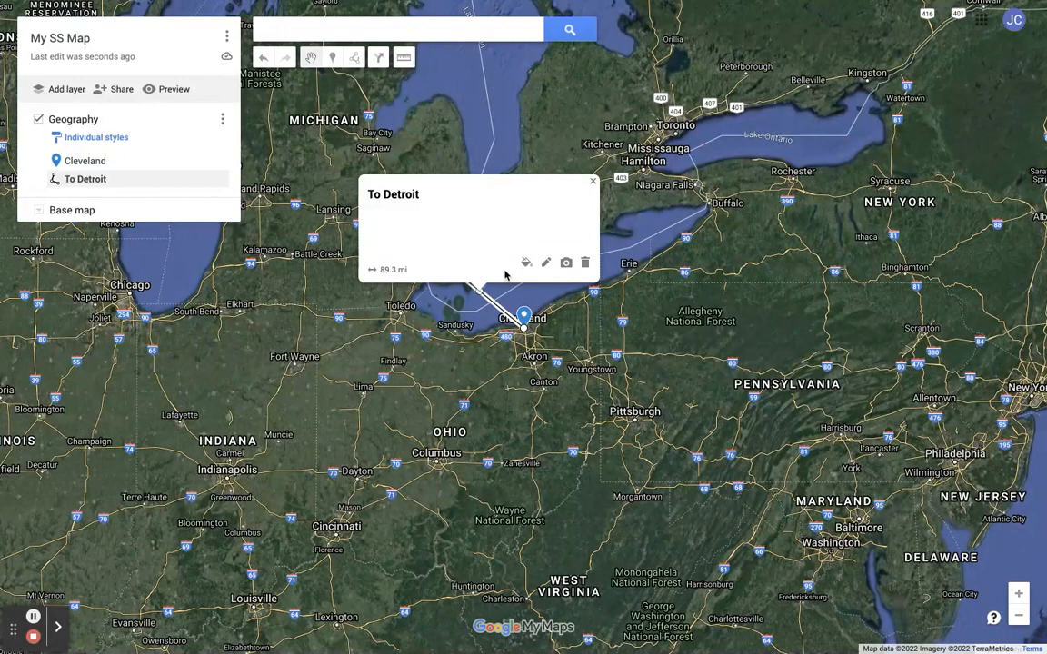
left_click(592, 181)
- Draw a polygon tracing Ohio's borders, clicking around the state and closing it at the starting northwest corner
left_click(354, 60)
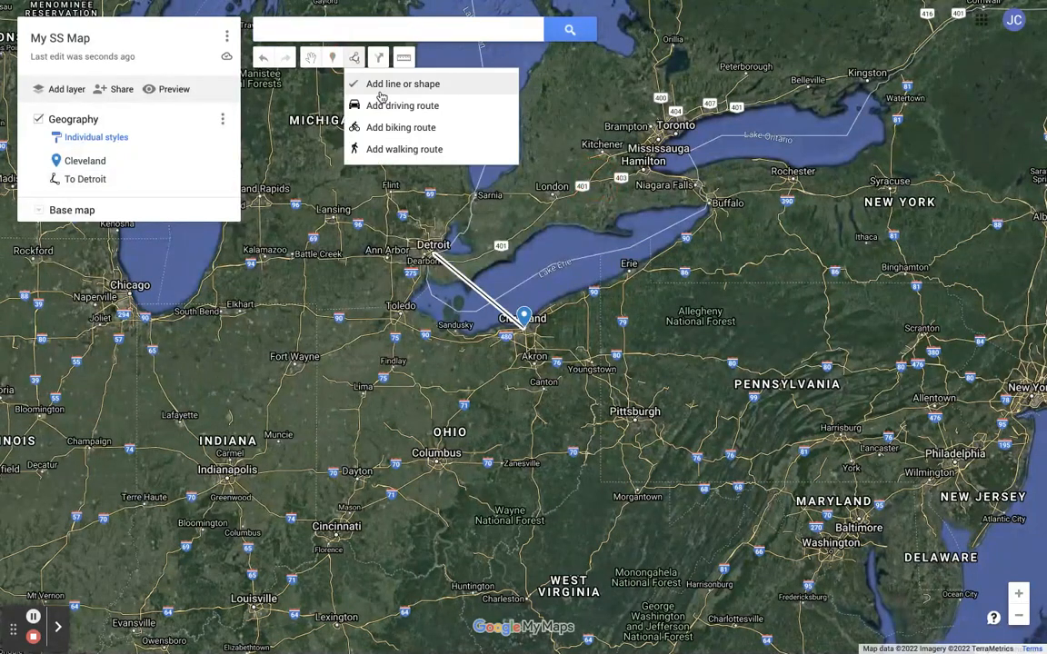
left_click(349, 83)
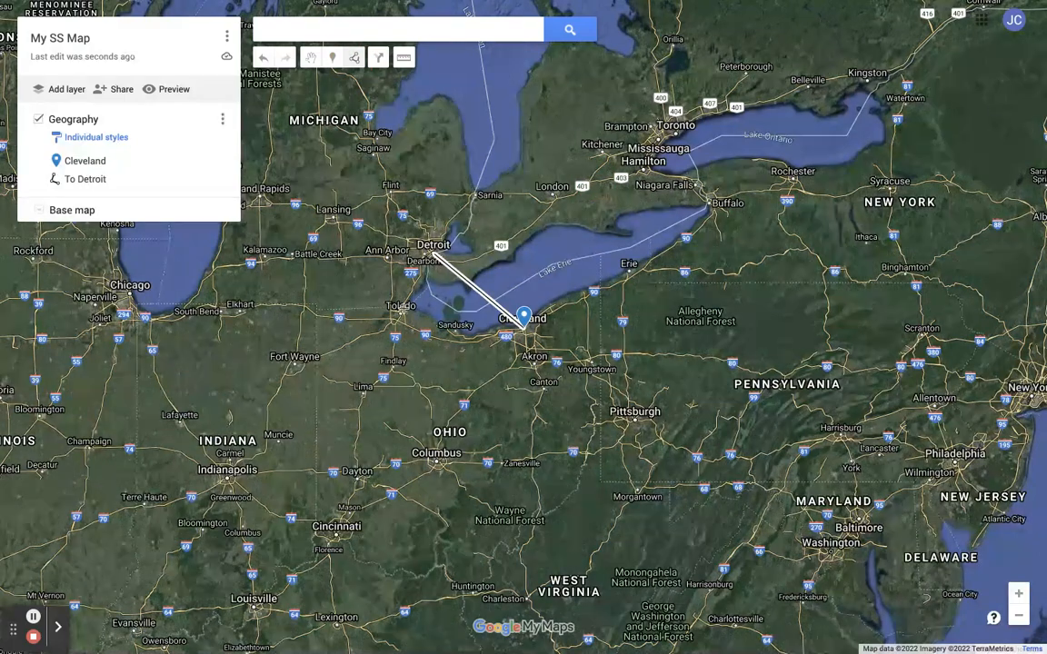
left_click(316, 310)
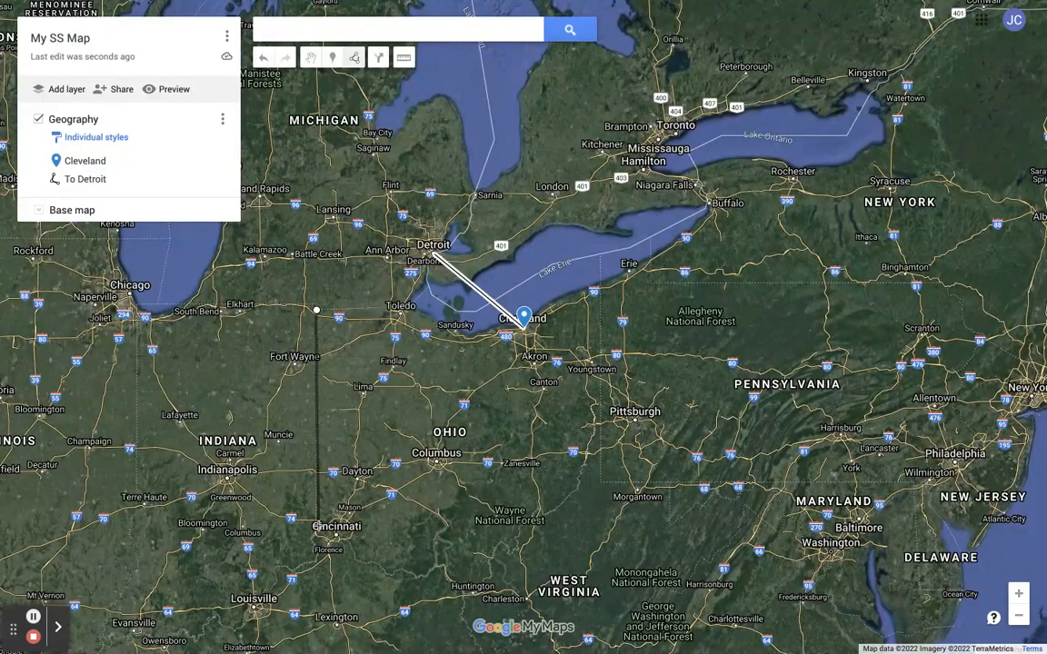
left_click(317, 525)
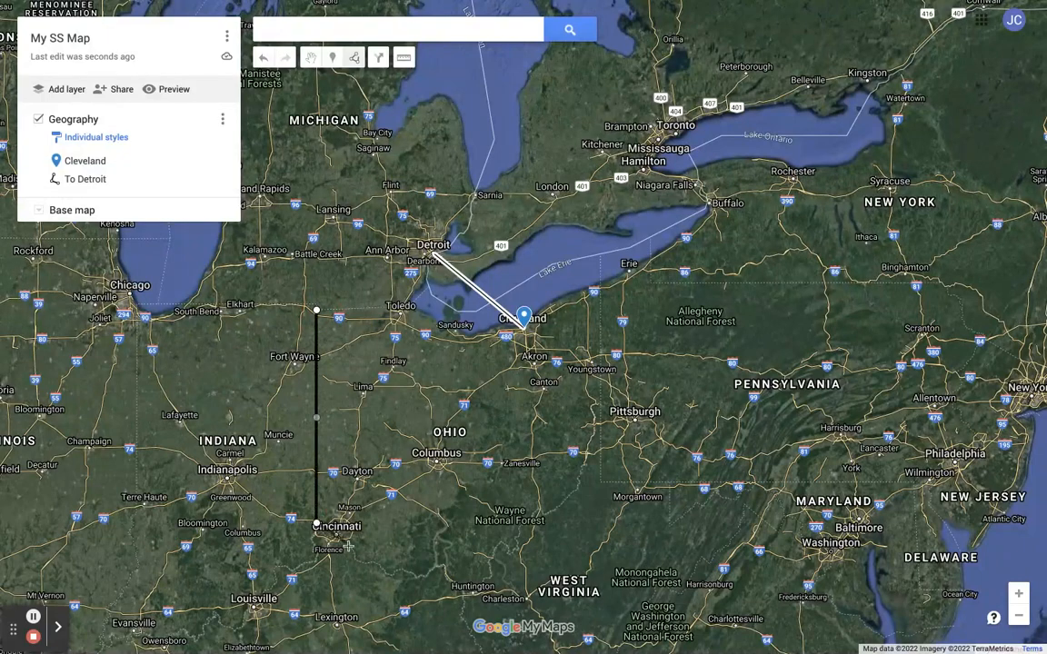
left_click(395, 575)
left_click(439, 568)
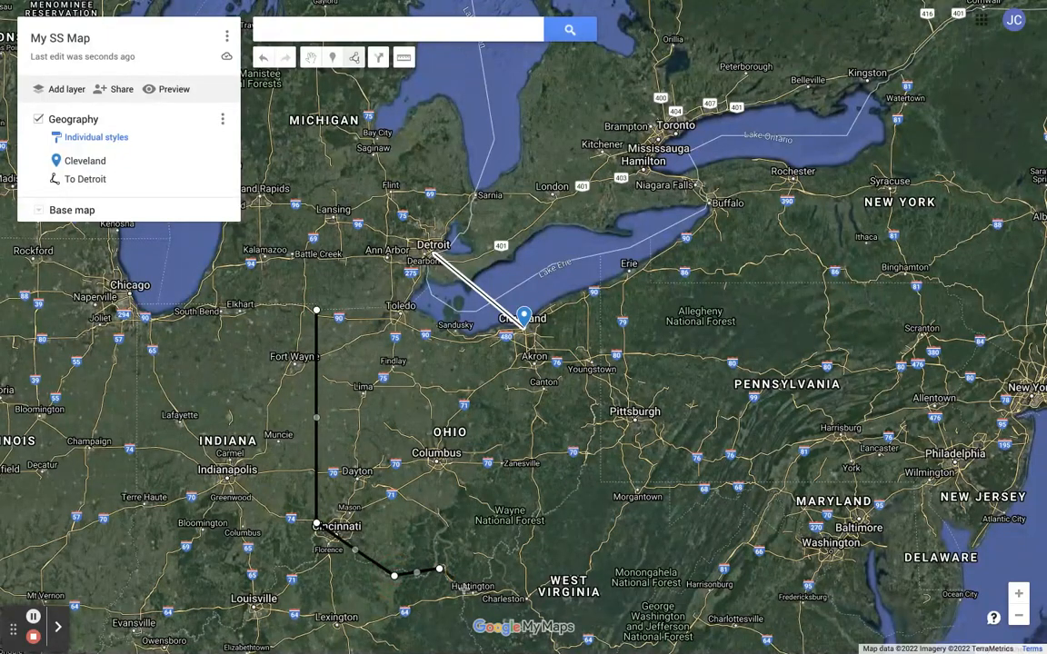
left_click(473, 595)
left_click(502, 543)
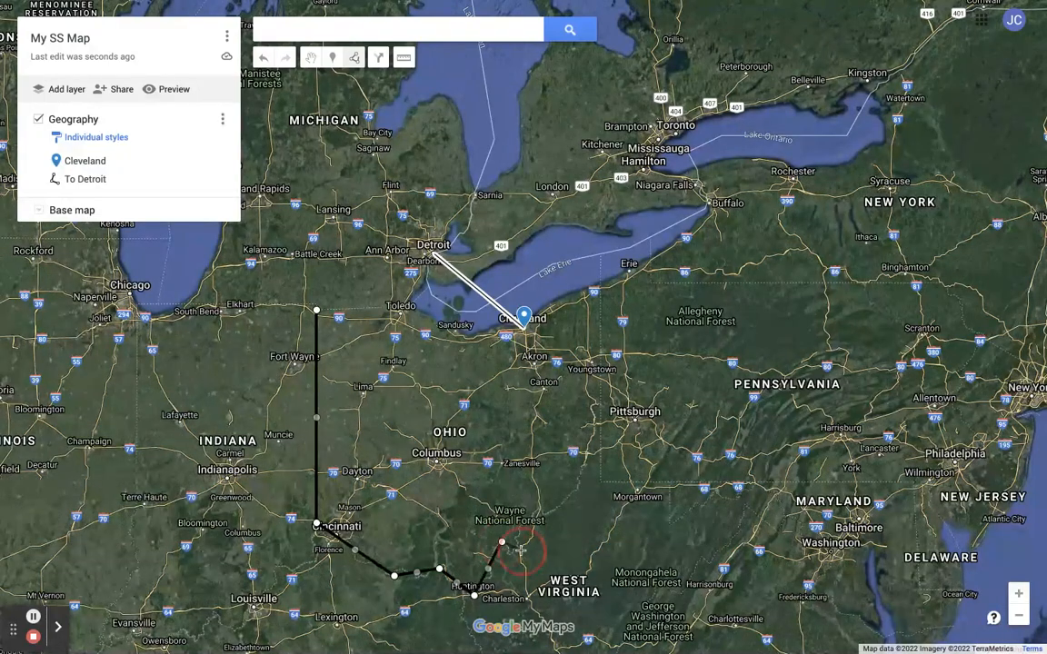
left_click(540, 511)
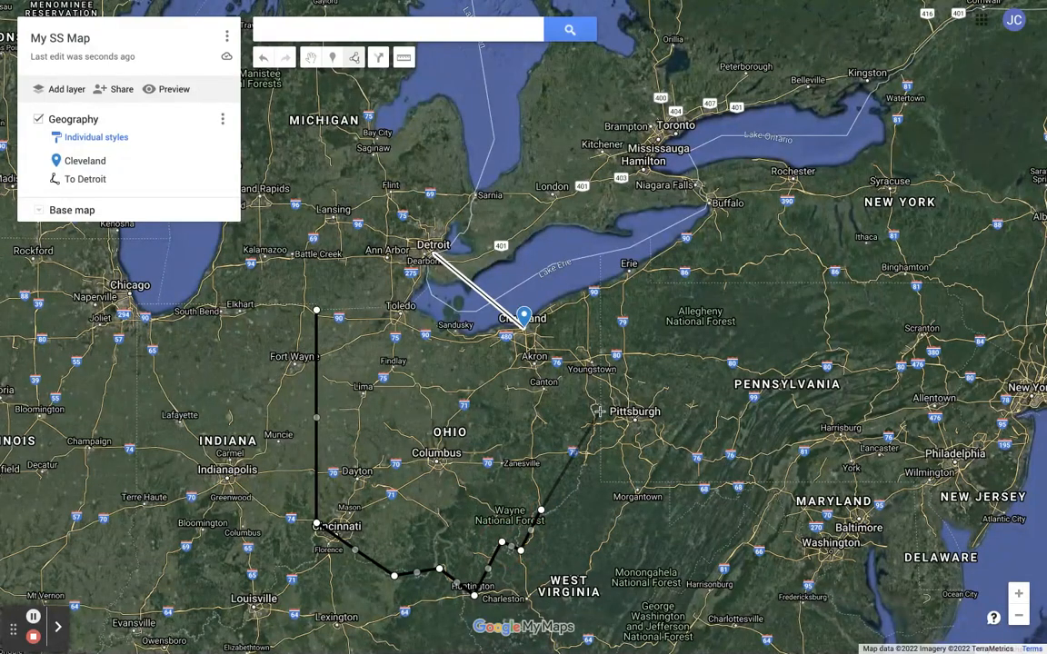
left_click(581, 478)
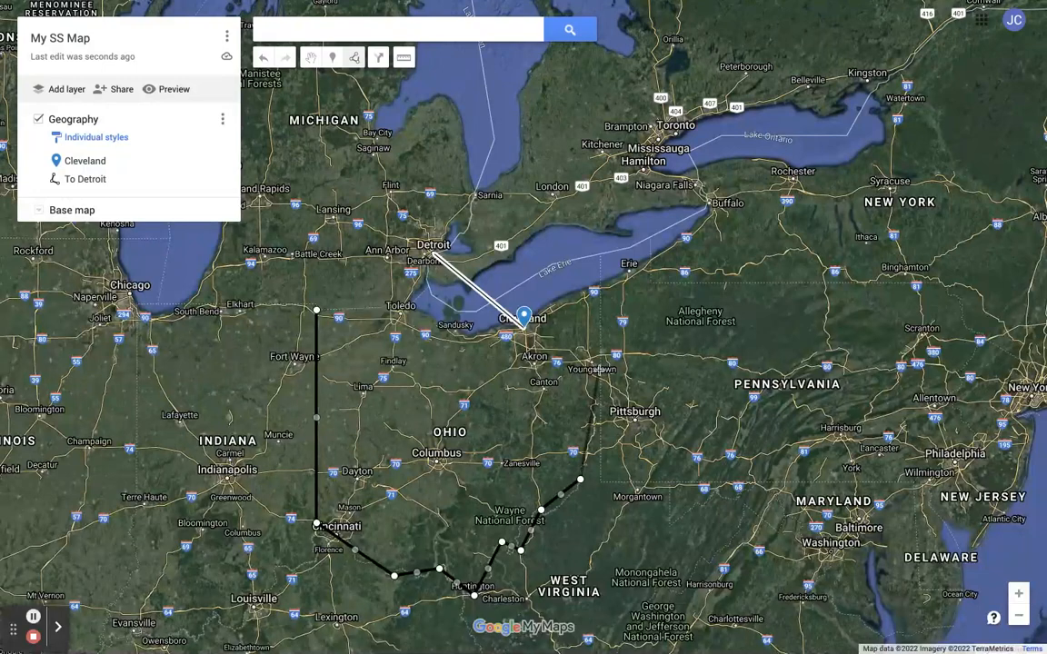
left_click(601, 369)
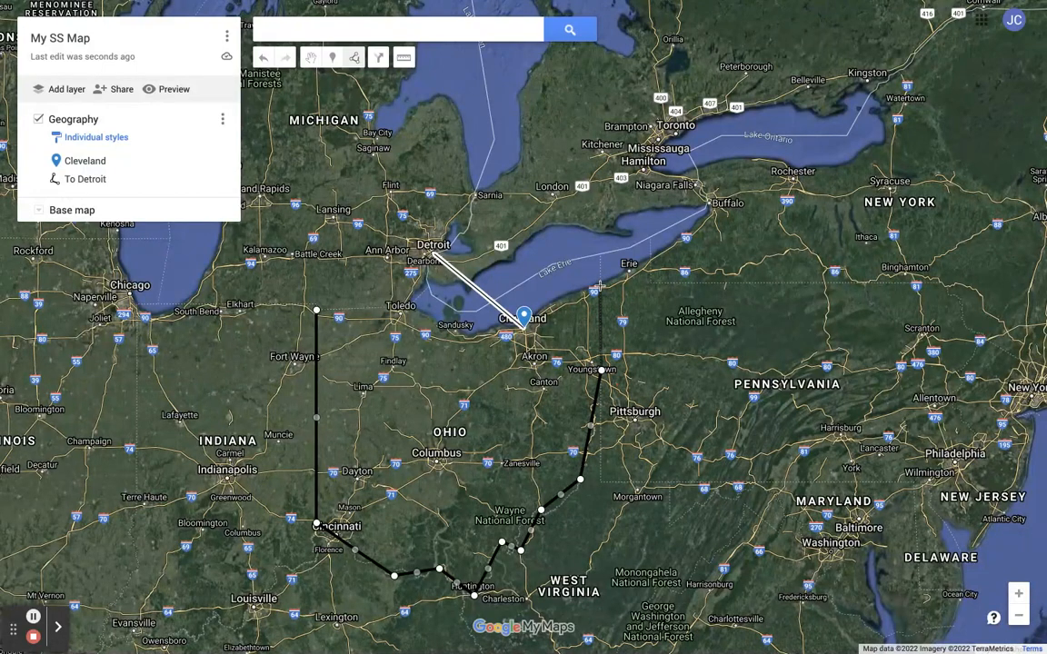
left_click(600, 282)
left_click(498, 323)
left_click(467, 338)
left_click(405, 305)
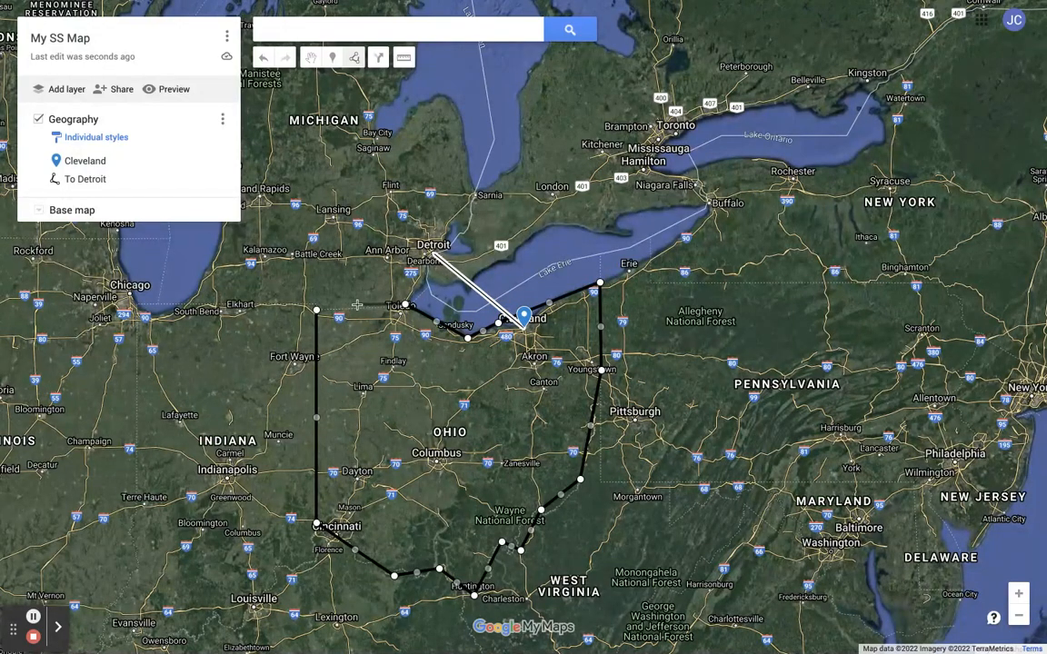
left_click(317, 310)
left_click(317, 311)
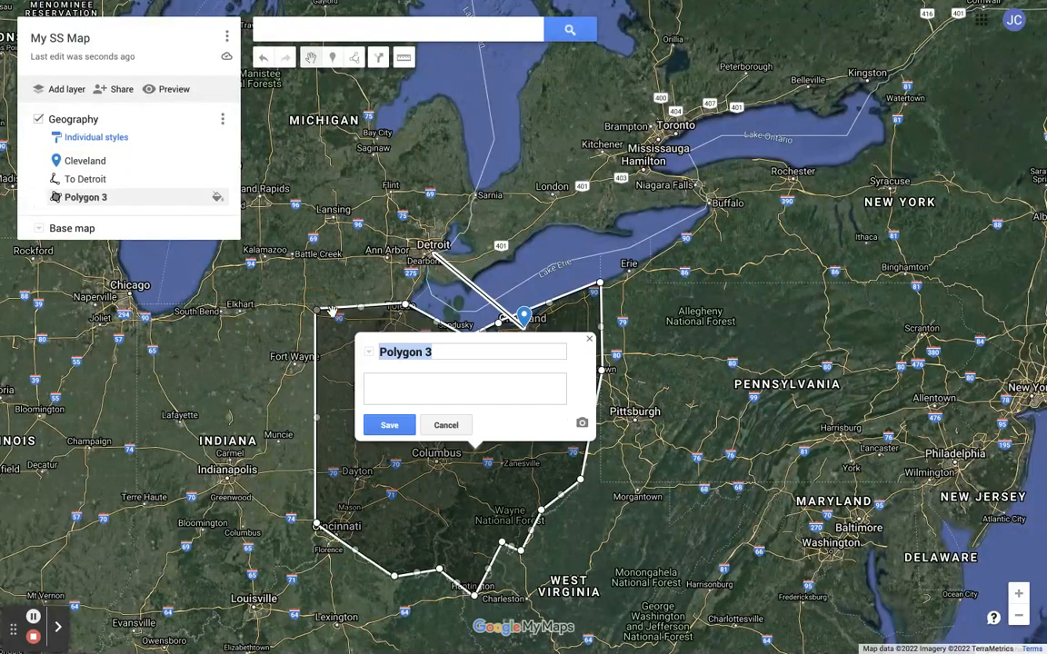
- Rename the polygon as Ohio and save it
triple_click(435, 353)
type("Ohio")
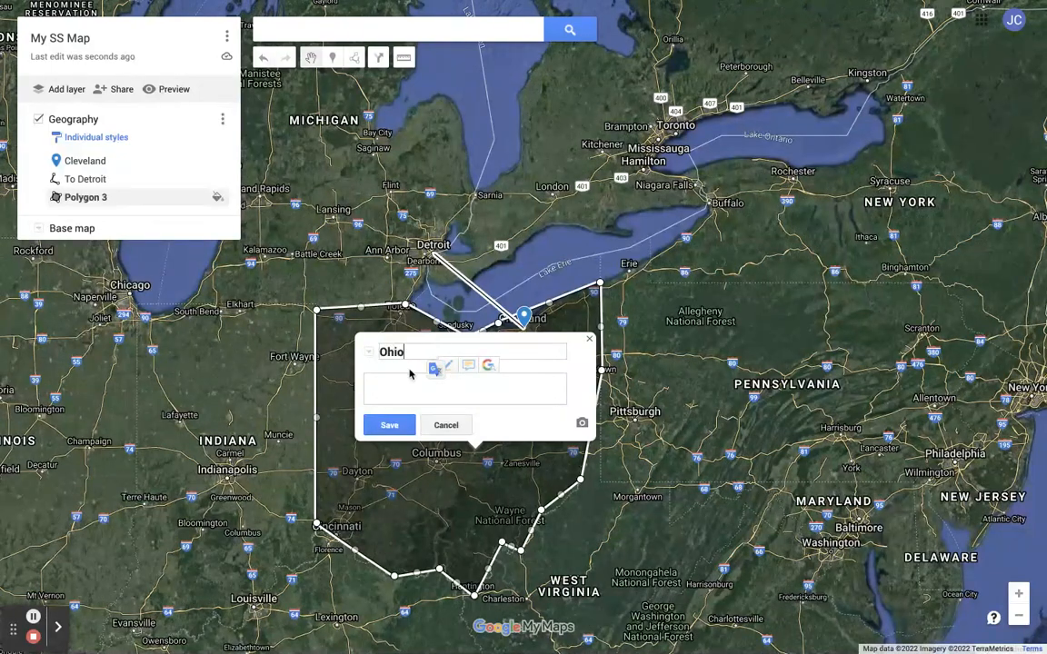
left_click(391, 424)
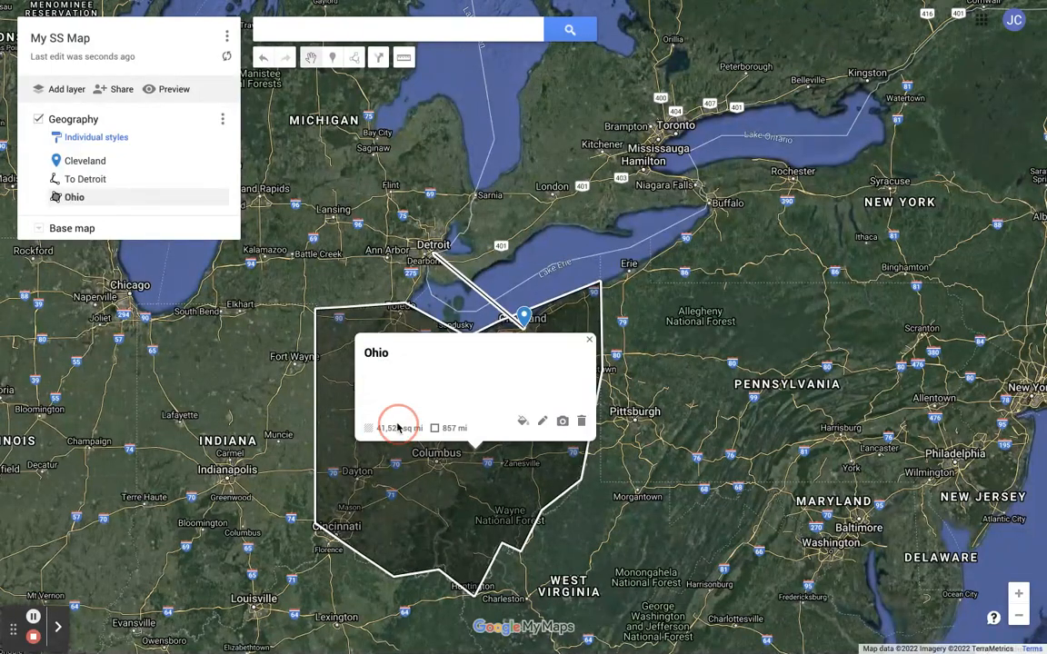
- Set the Ohio polygon's color to yellow RGB (255, 234, 0) and close its info window
left_click(523, 422)
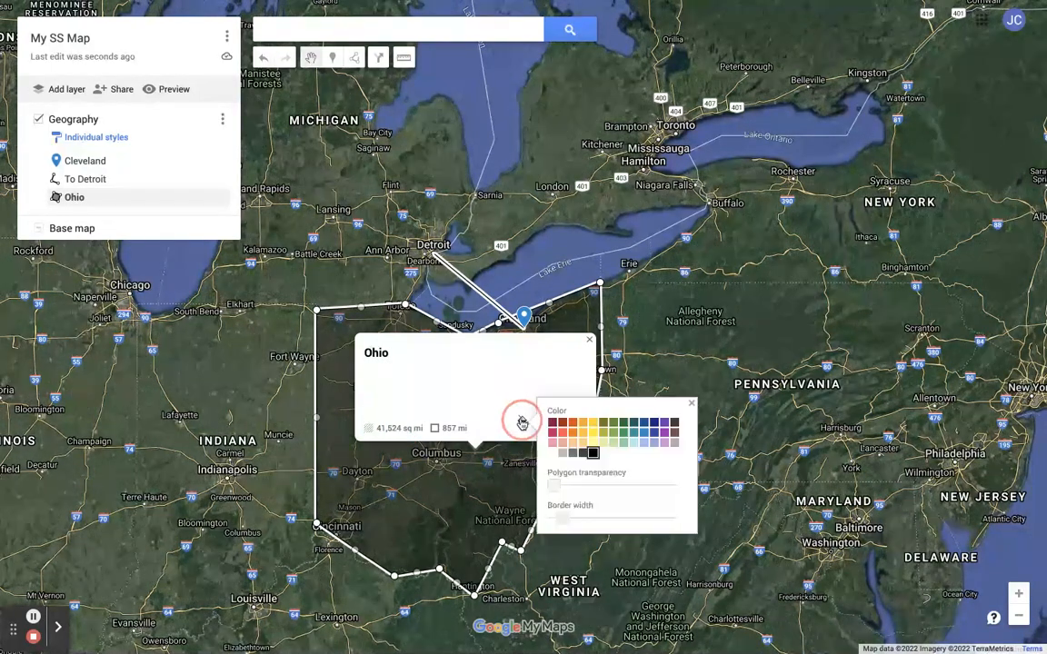
left_click(593, 435)
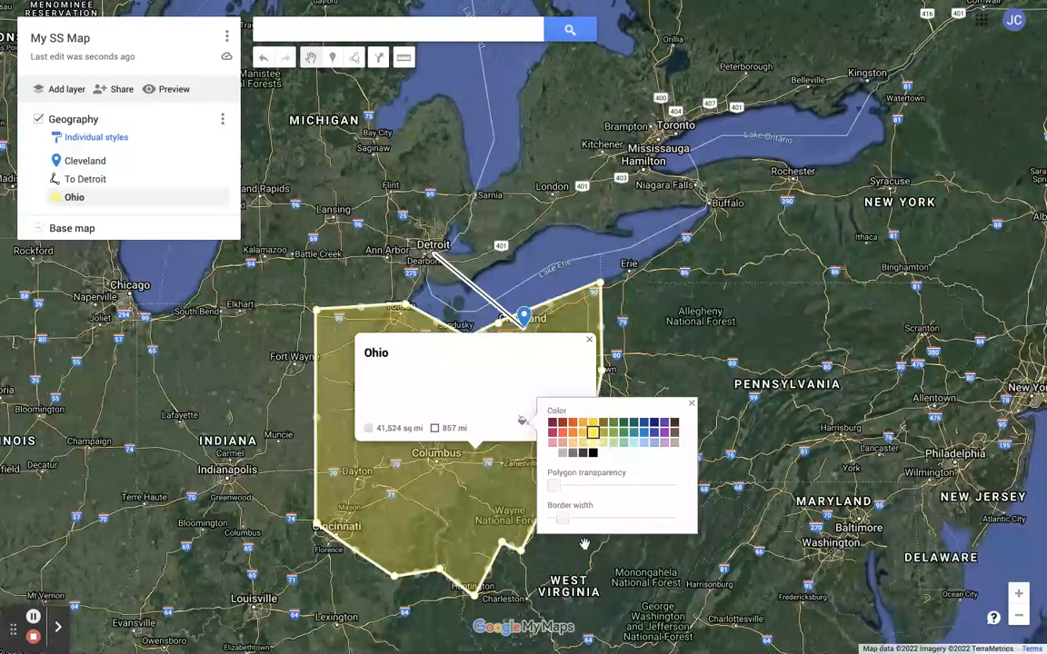
left_click(693, 404)
left_click(589, 340)
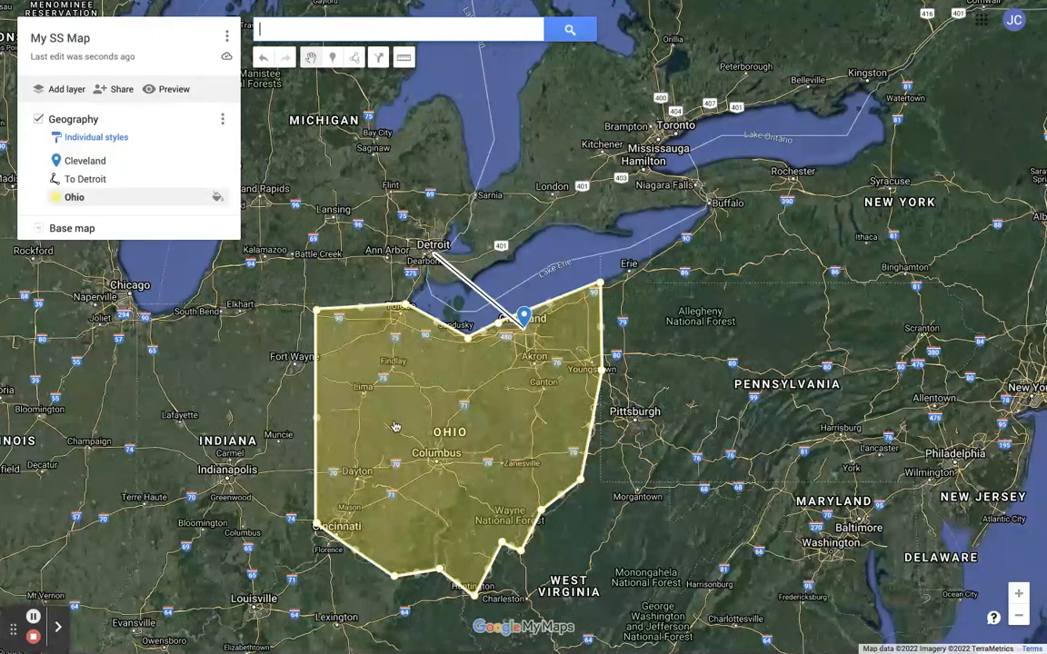
- Reopen the Ohio polygon's style and raise its polygon transparency most of the way, then close it
left_click(356, 385)
left_click(442, 393)
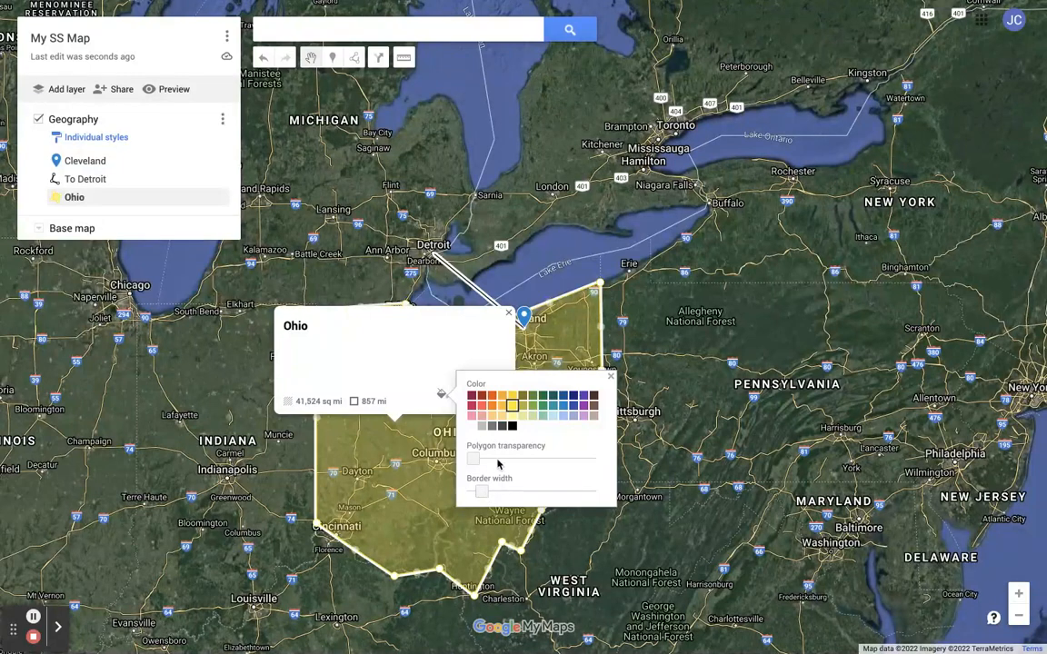
left_click_drag(476, 465, 572, 458)
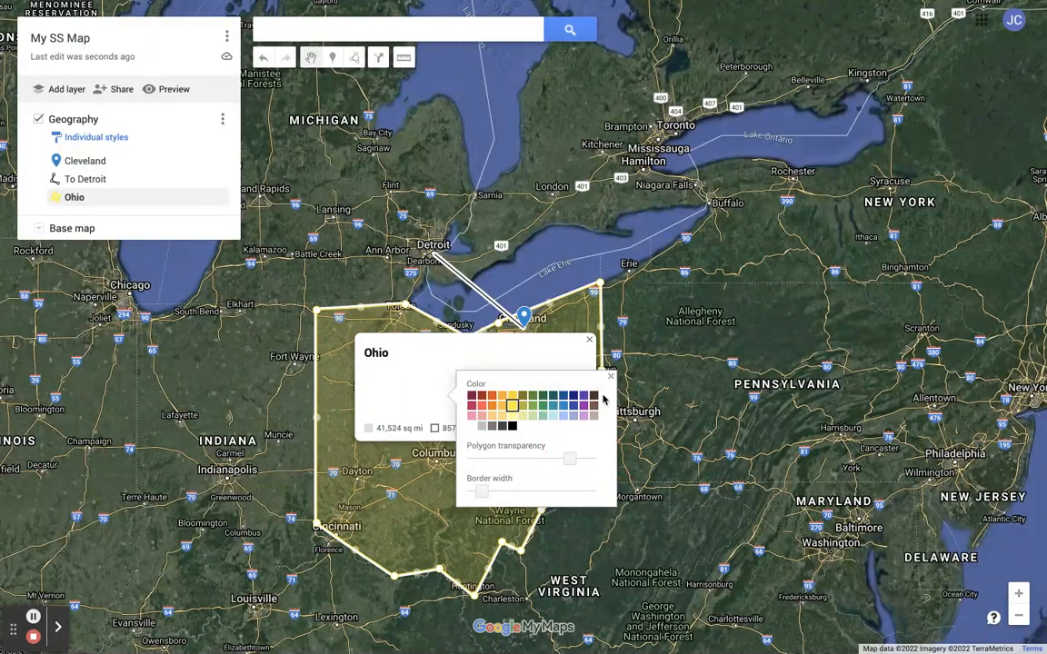
left_click(611, 378)
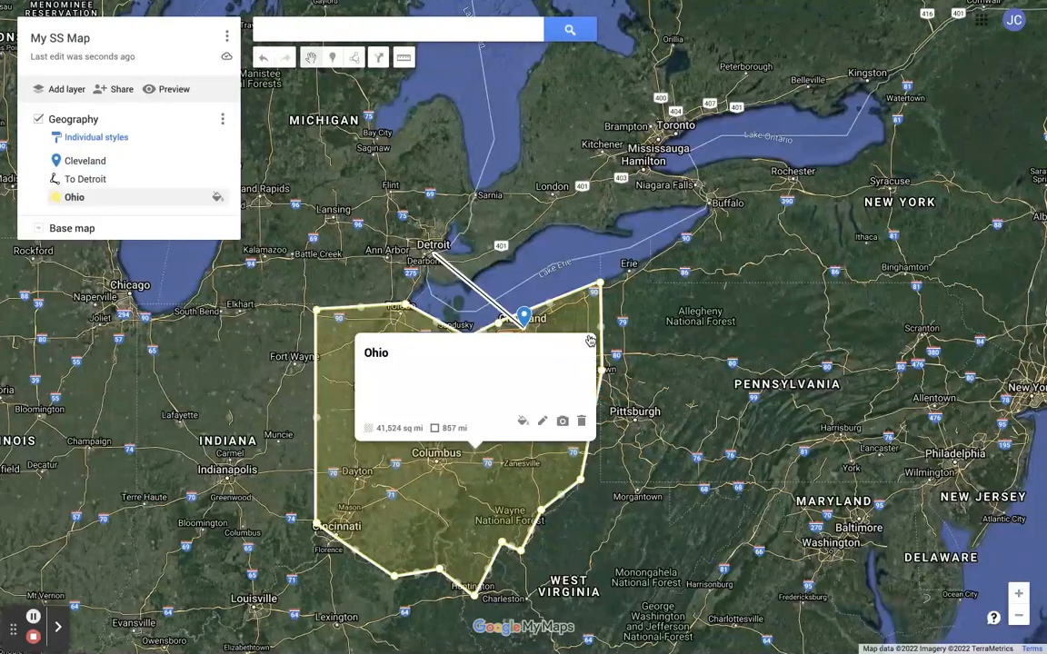
left_click(557, 537)
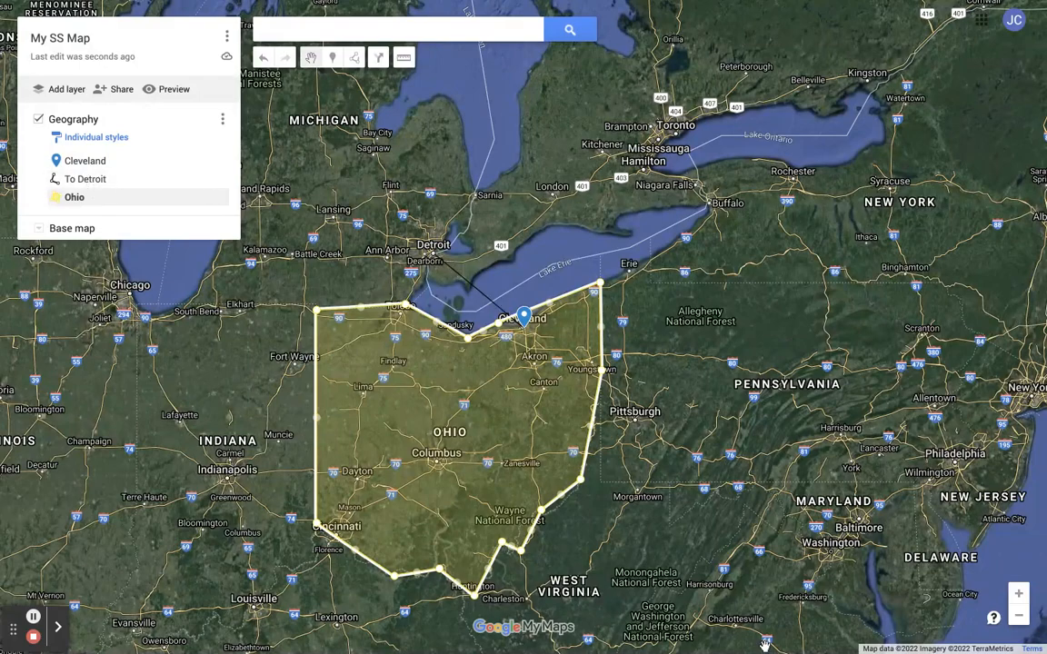
- Pan the map far away, then recenter on the Cleveland placemark from the layer list
left_click_drag(818, 412, 32, 387)
left_click_drag(386, 381, 0, 344)
left_click_drag(496, 297, 28, 424)
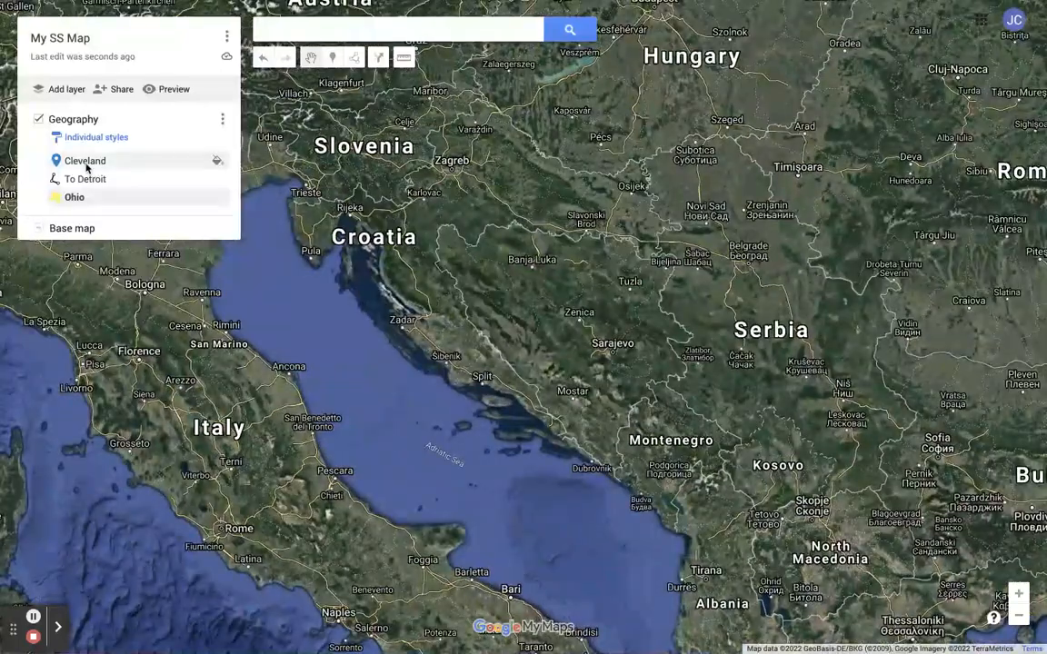
left_click(86, 163)
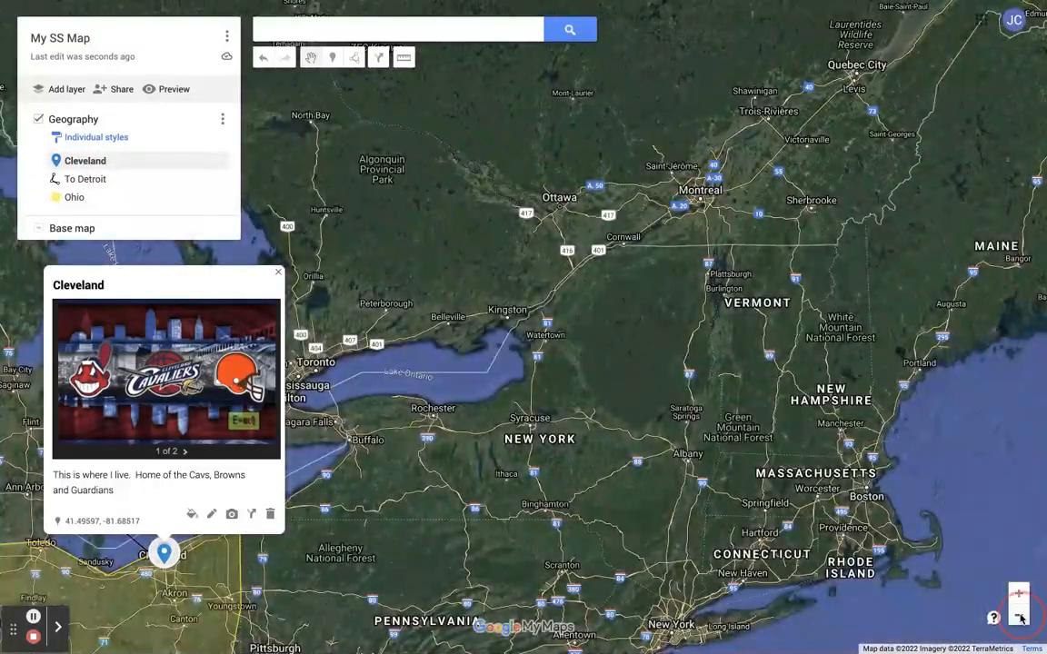
- Zoom out two levels and close Cleveland's info window
left_click(1019, 615)
left_click(1018, 615)
left_click(1019, 615)
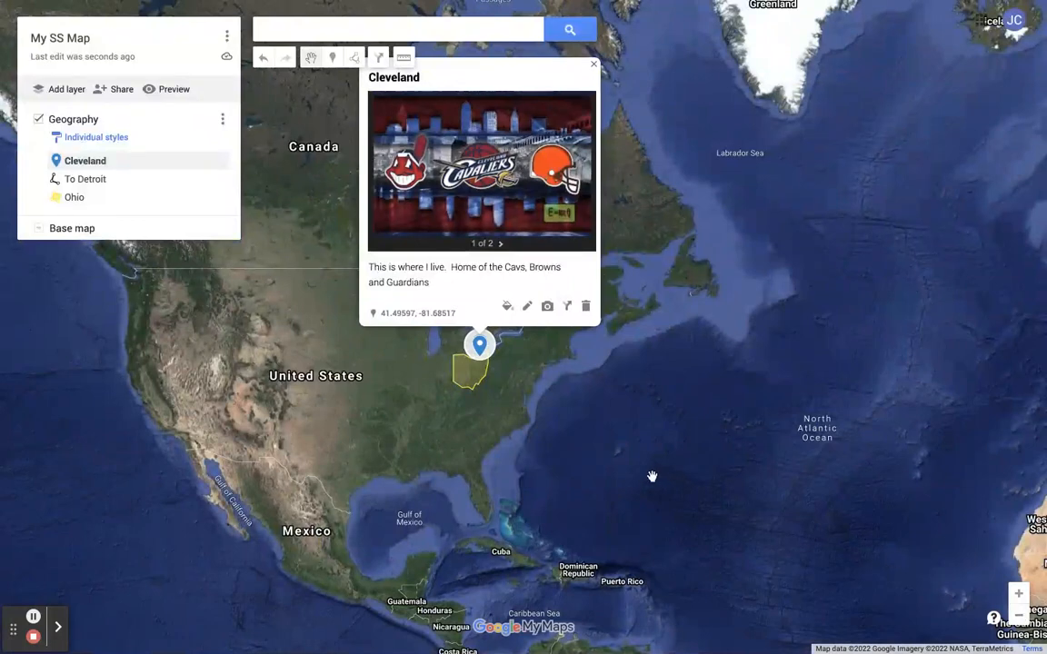
left_click(594, 64)
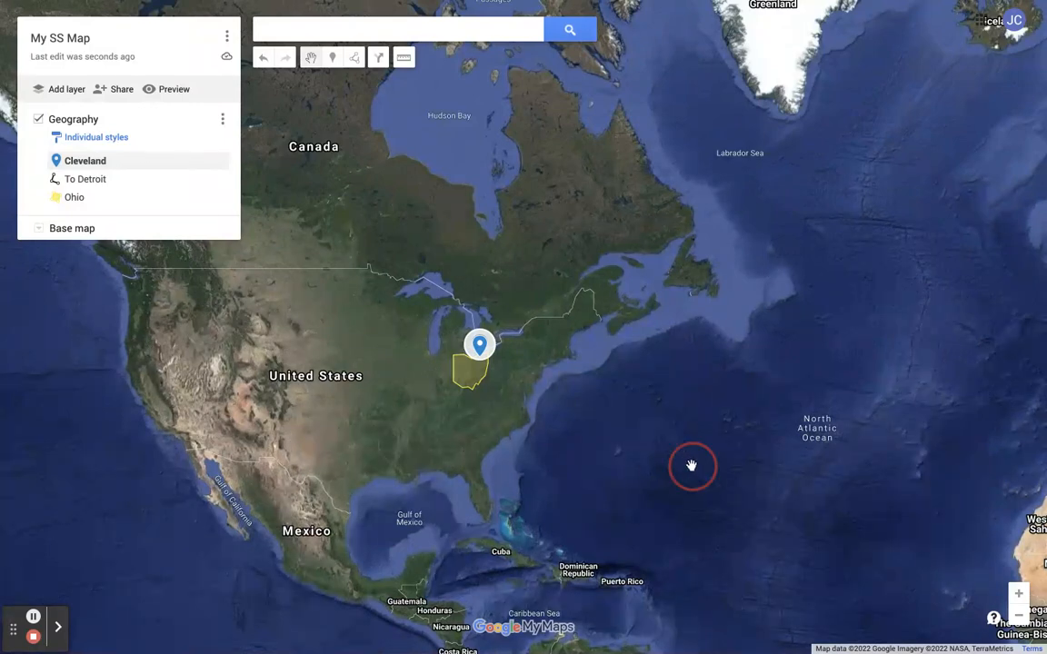
- Pan and zoom around the world view to examine the placemark, line and polygon in context
left_click_drag(672, 469, 383, 563)
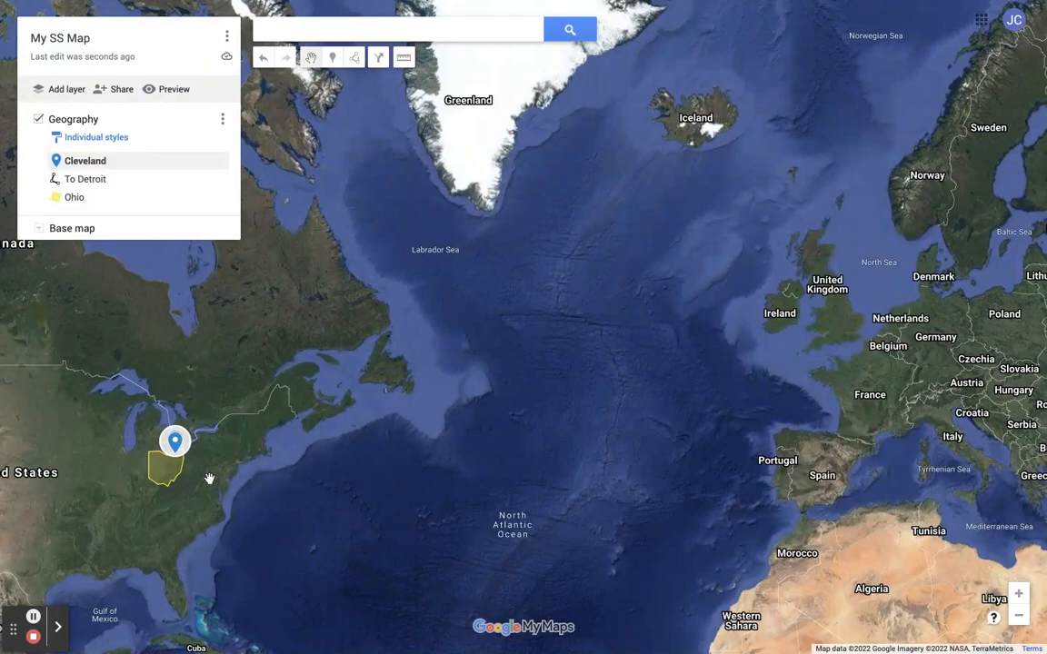
left_click_drag(244, 504, 418, 437)
left_click_drag(254, 474, 422, 475)
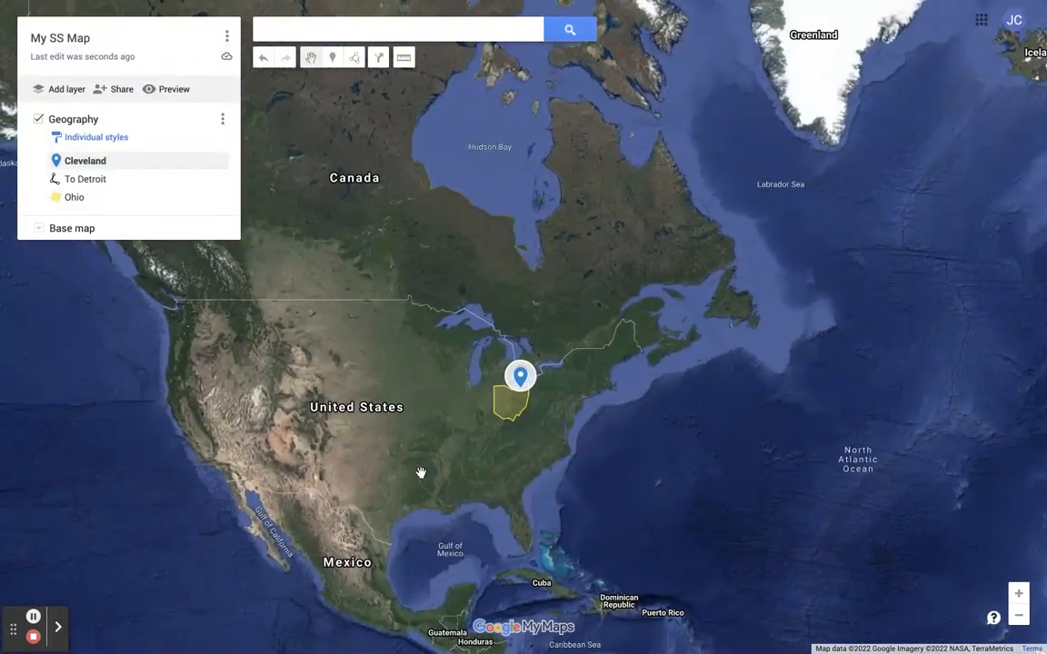
left_click_drag(317, 485, 420, 482)
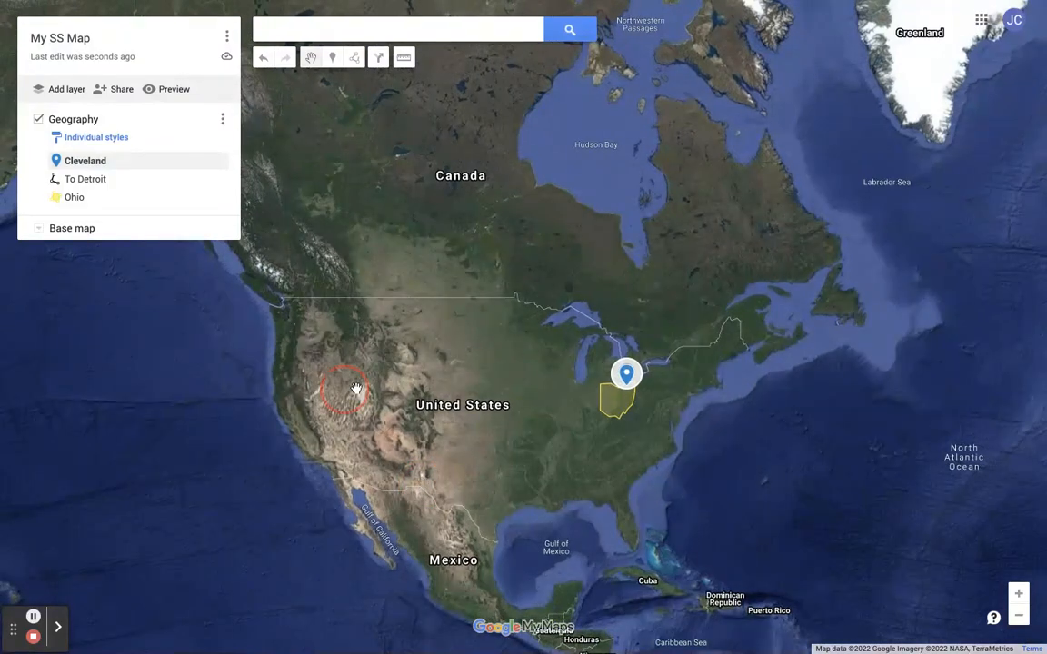
left_click_drag(346, 389, 519, 382)
left_click_drag(379, 415, 542, 167)
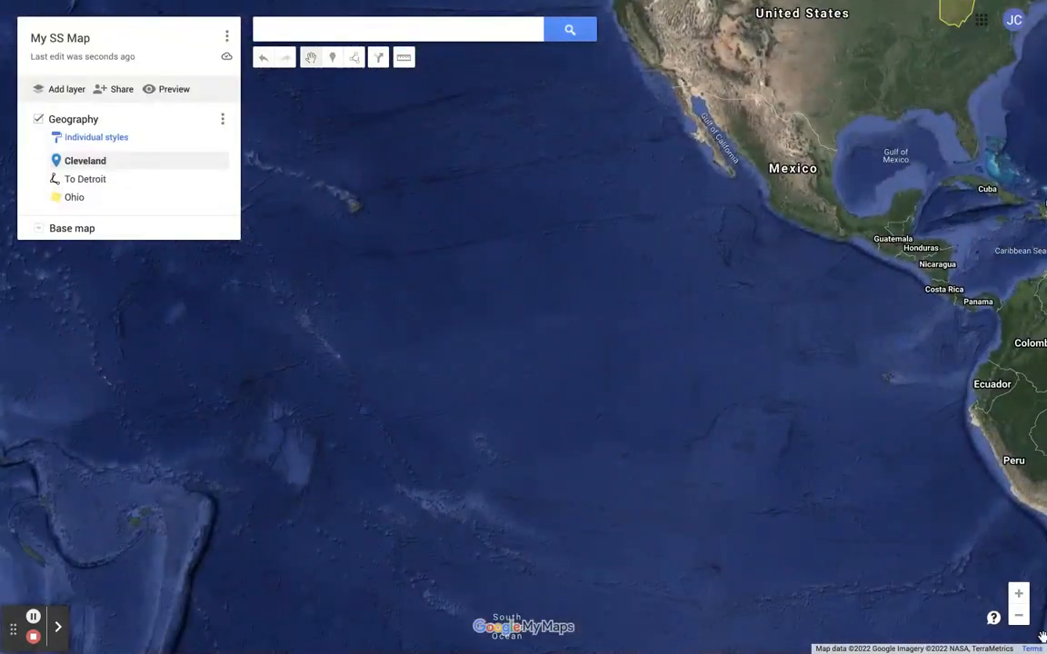
left_click(1021, 620)
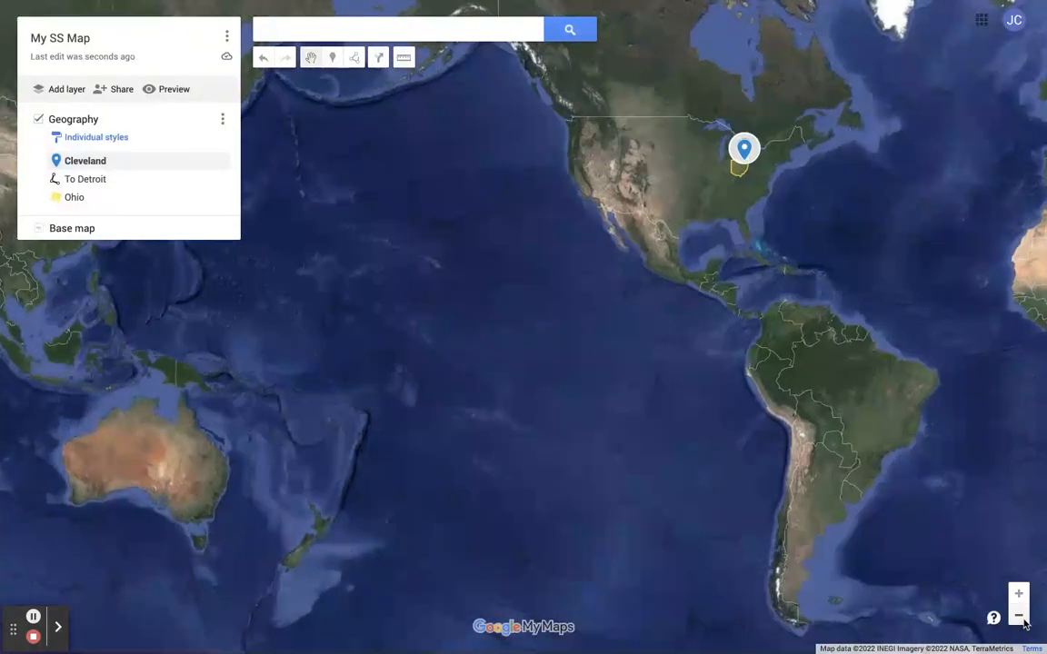
left_click_drag(704, 434, 581, 568)
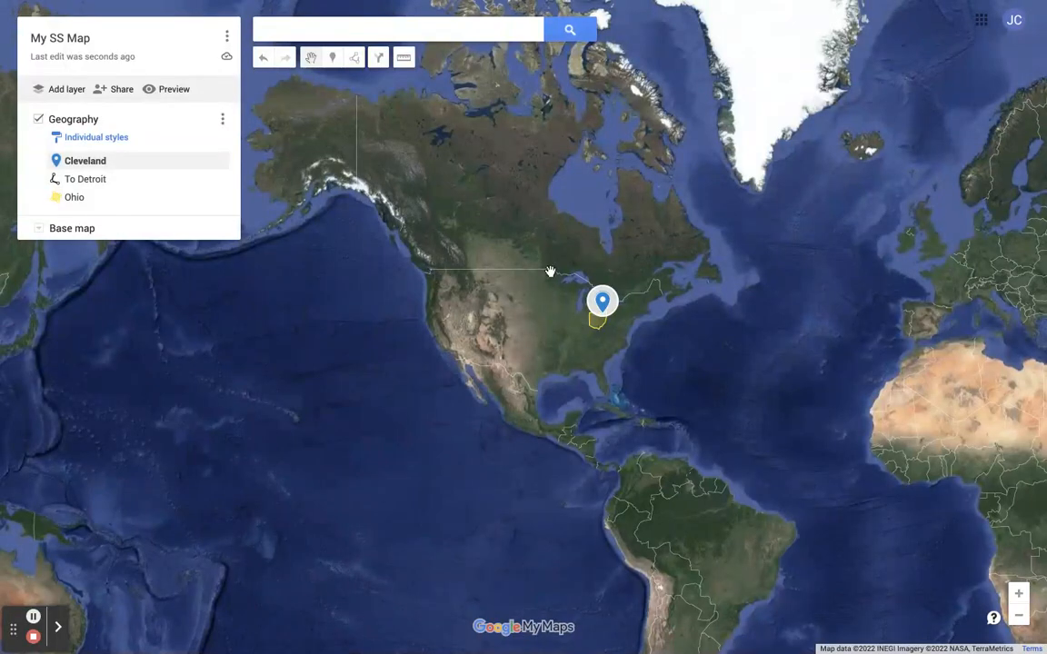
left_click_drag(694, 427, 619, 429)
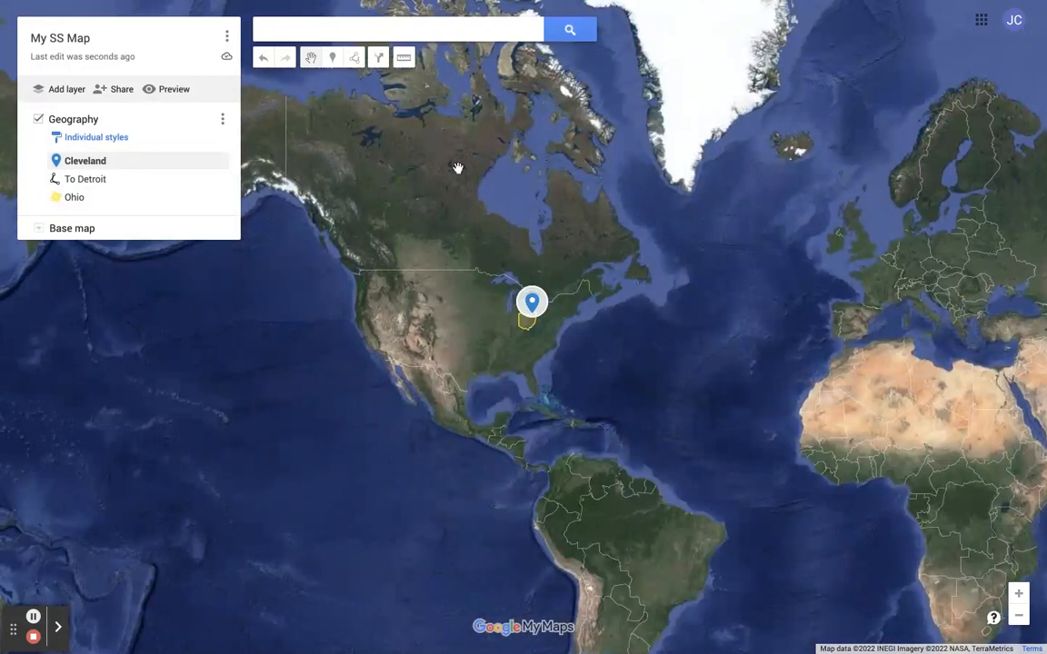